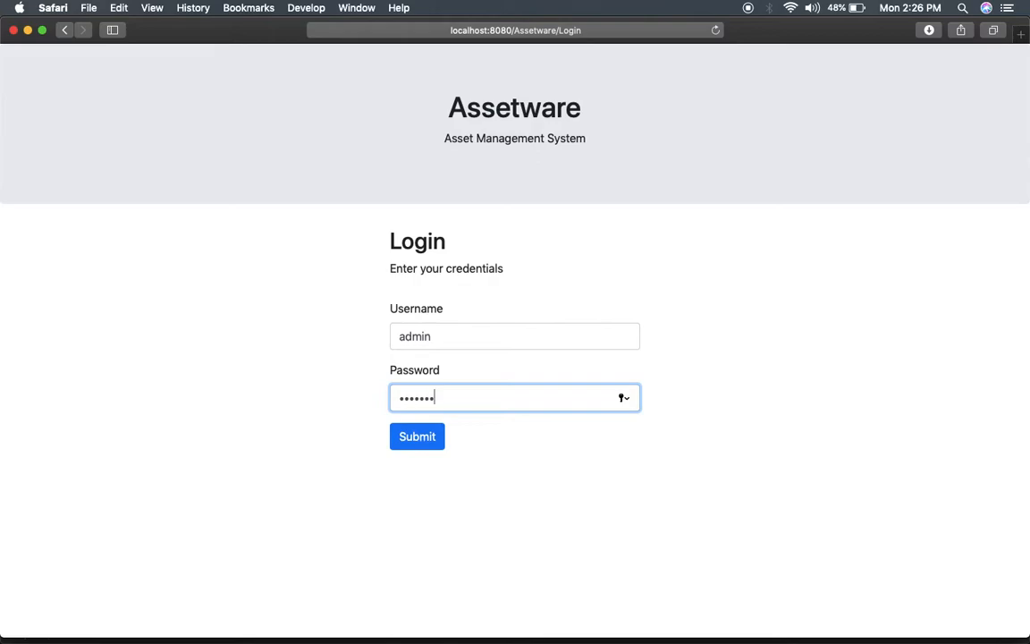
Sign in and read the asset status chart: 19 in use, 3 in repair, 5 disposed.
{"action": "key", "text": "Return"}
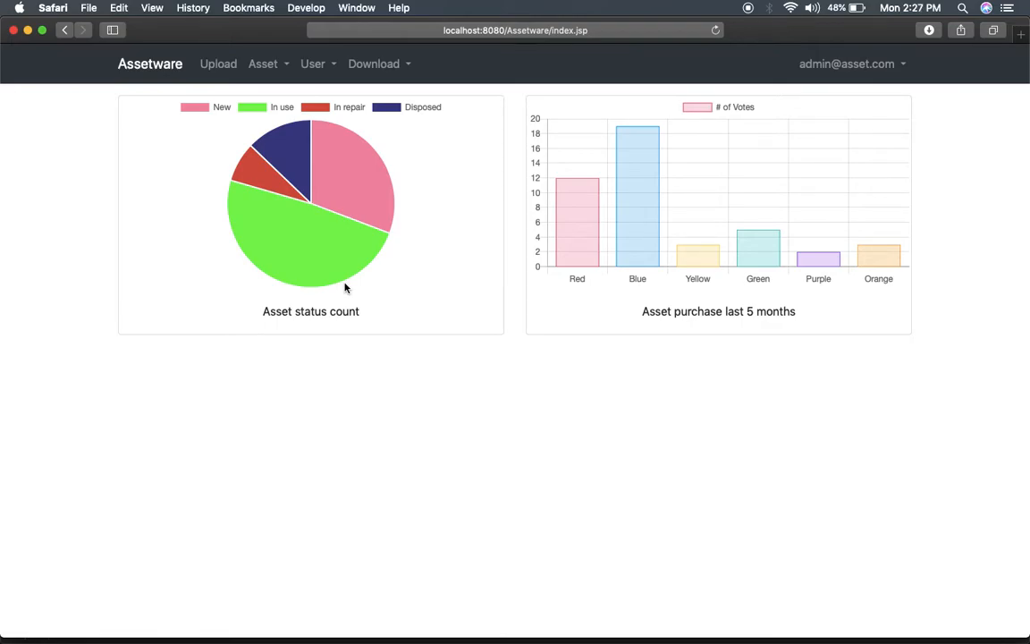
{"action": "mouse_move", "coordinate": [310, 264]}
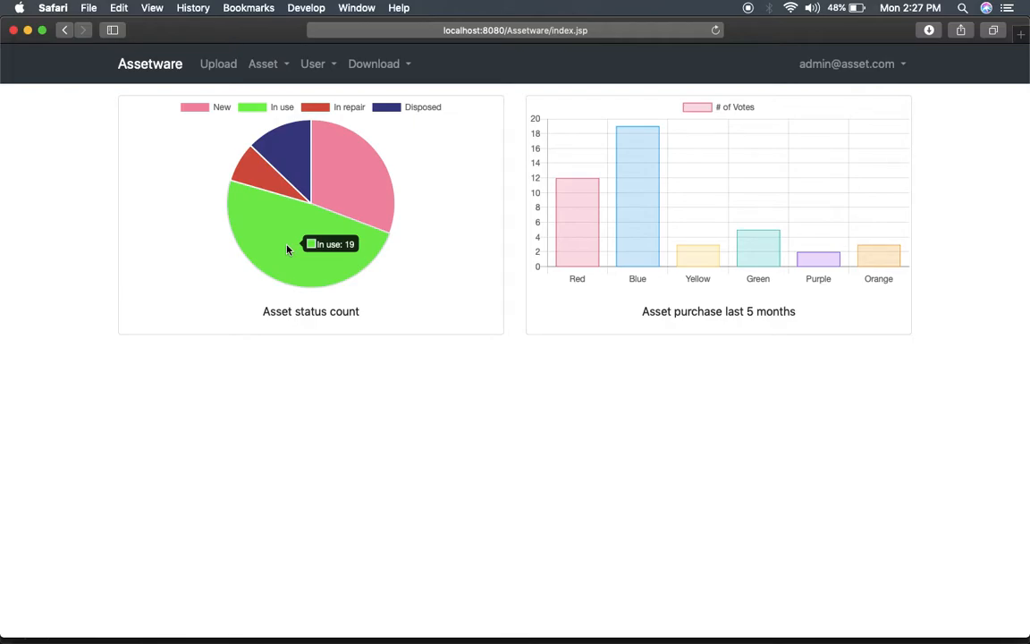
{"action": "mouse_move", "coordinate": [260, 178]}
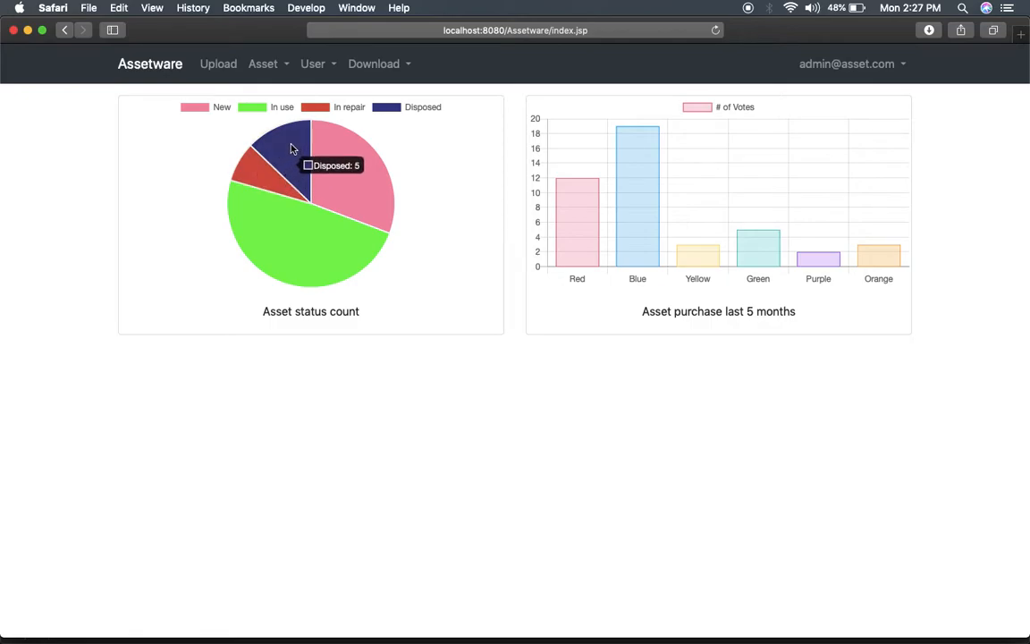
{"action": "mouse_move", "coordinate": [362, 187]}
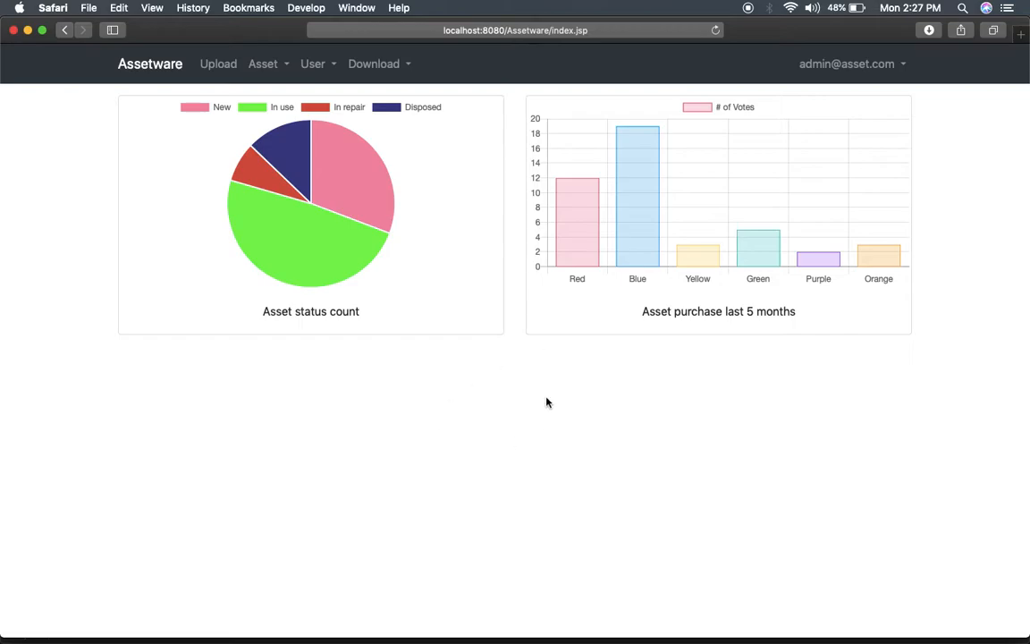
Go to the bulk asset Upload page, then bring up UploadDes.csv in Sublime Text.
{"action": "left_click", "coordinate": [226, 65]}
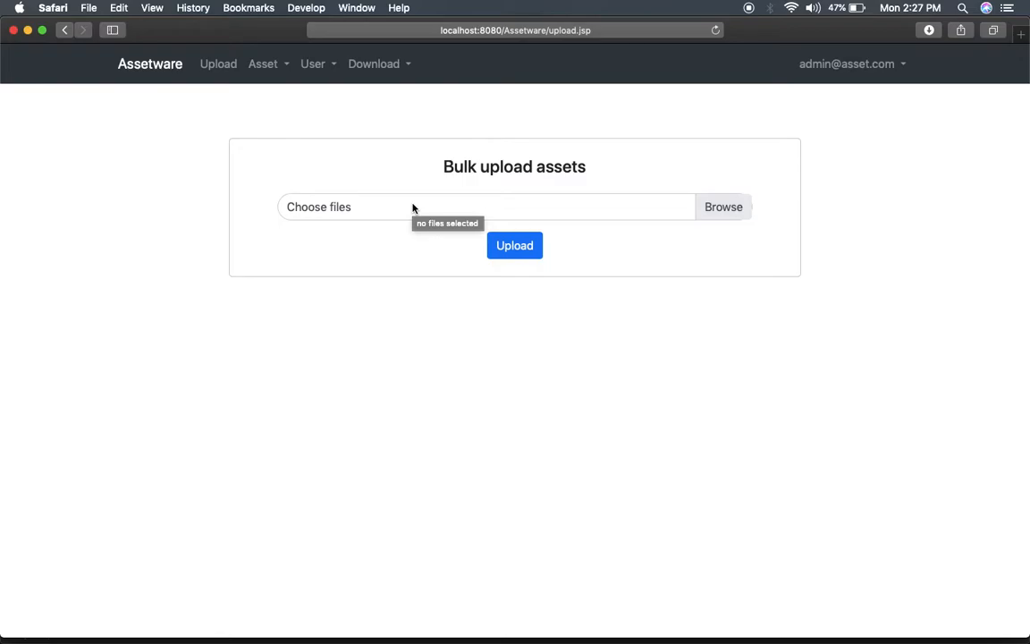
{"action": "key", "text": "super+Tab"}
{"action": "key", "text": "super+Tab"}
{"action": "key", "text": "super+Tab"}
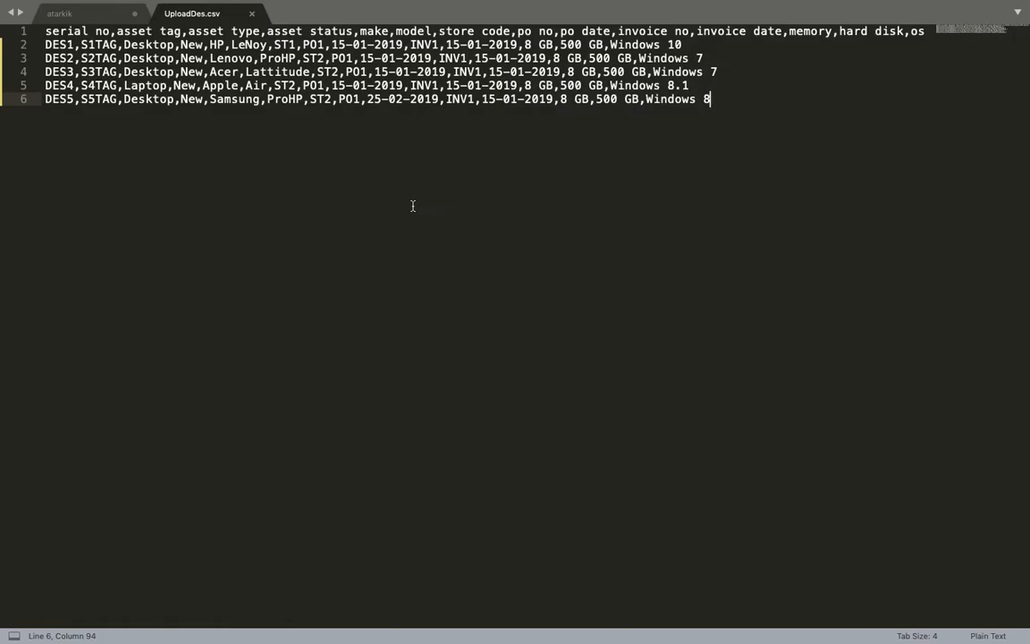
Inspect the DES1–DES5 asset rows in UploadDes.csv, then return to the browser.
{"action": "double_click", "coordinate": [61, 45]}
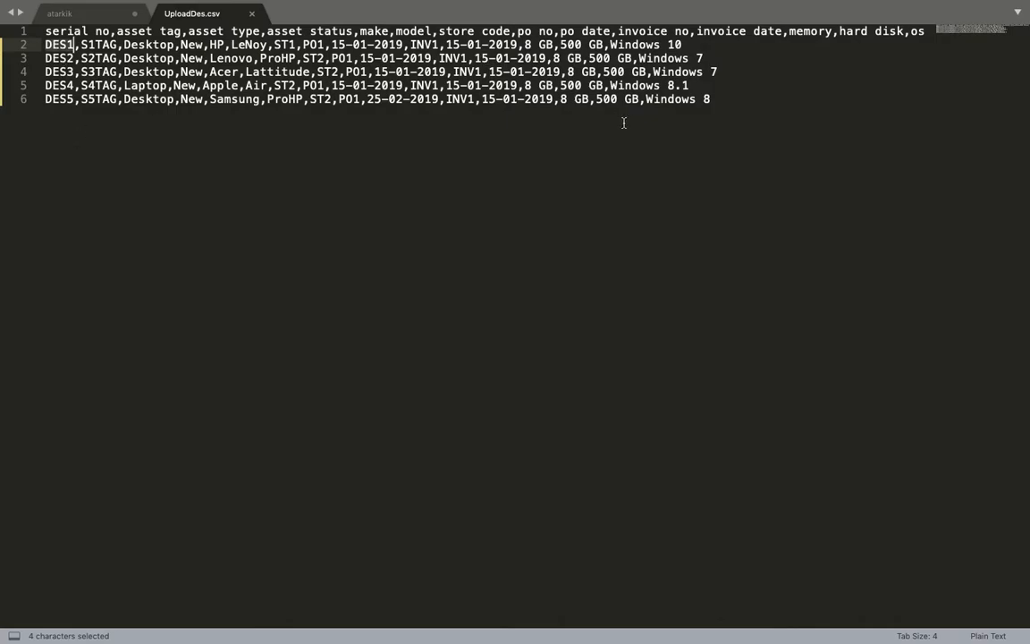
{"action": "left_click", "coordinate": [581, 235]}
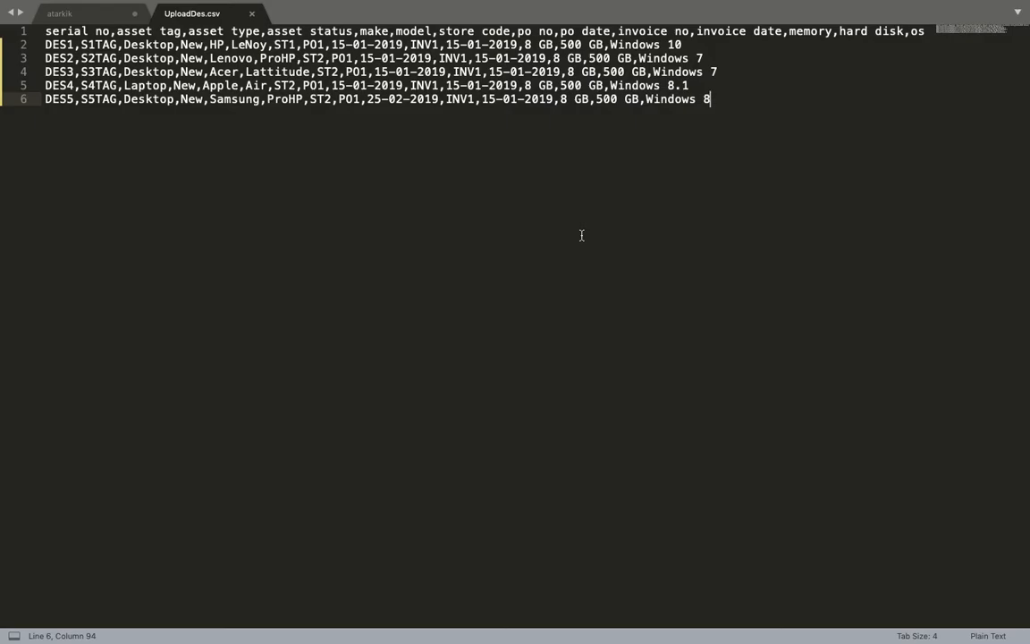
{"action": "key", "text": "super+Tab"}
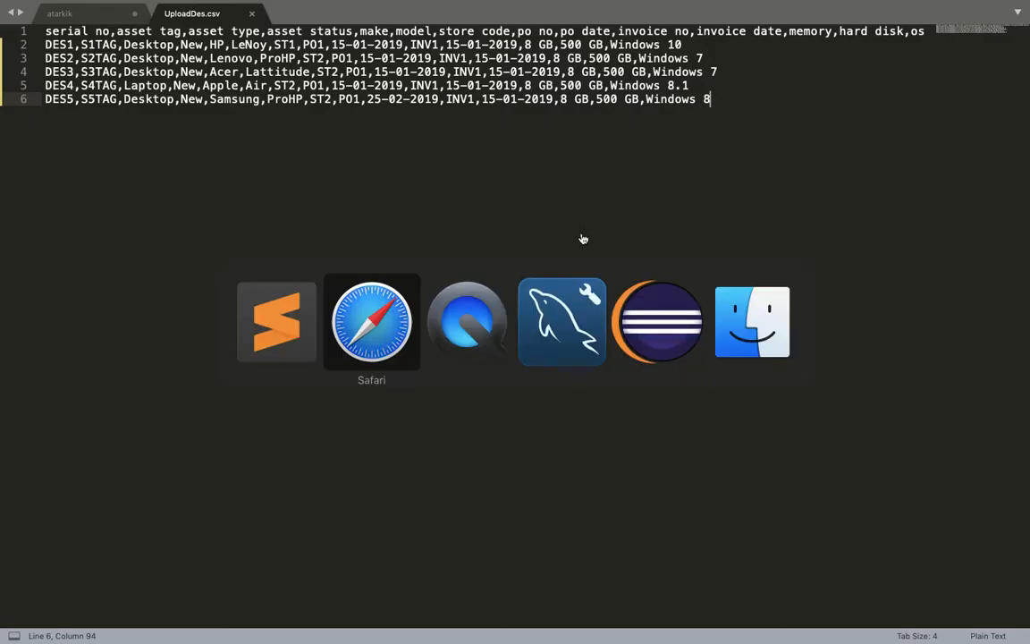
Choose UploadDes.csv from Downloads and upload it as a bulk asset file.
{"action": "left_click", "coordinate": [493, 222]}
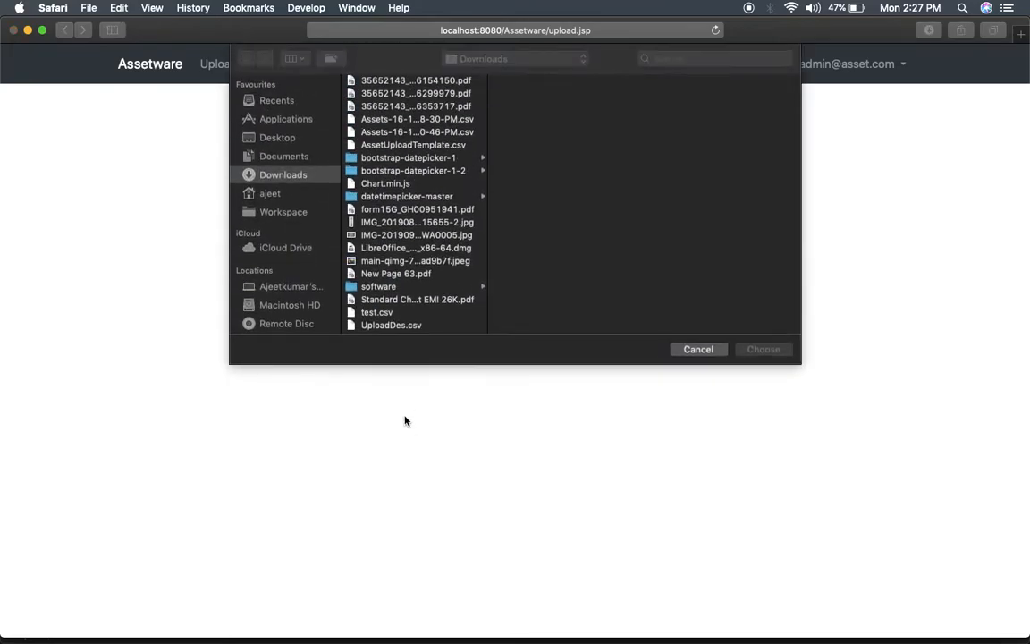
{"action": "left_click", "coordinate": [398, 325]}
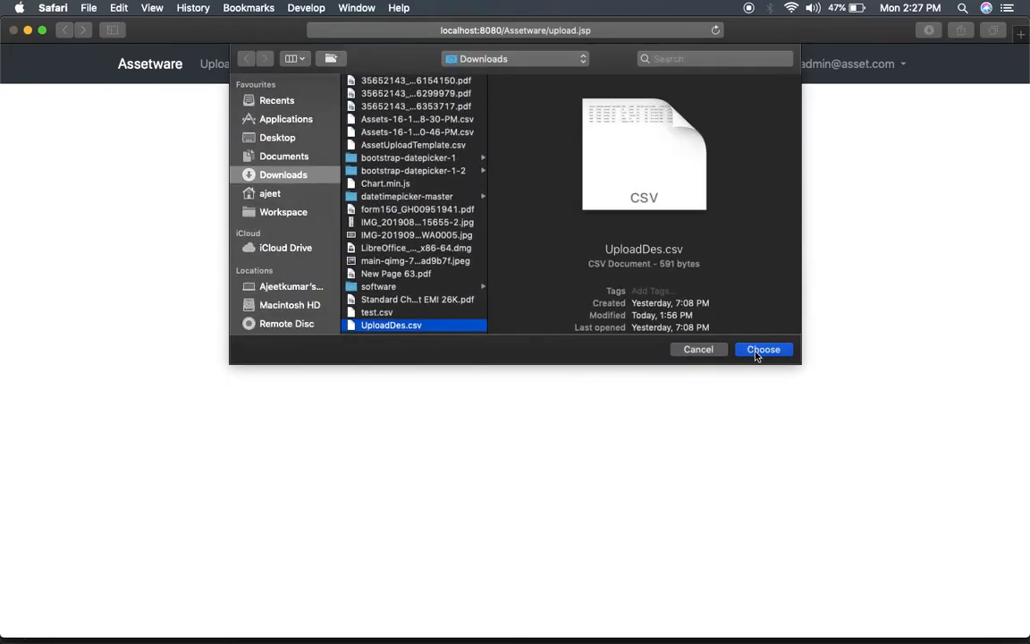
{"action": "left_click", "coordinate": [758, 350]}
{"action": "left_click", "coordinate": [522, 251]}
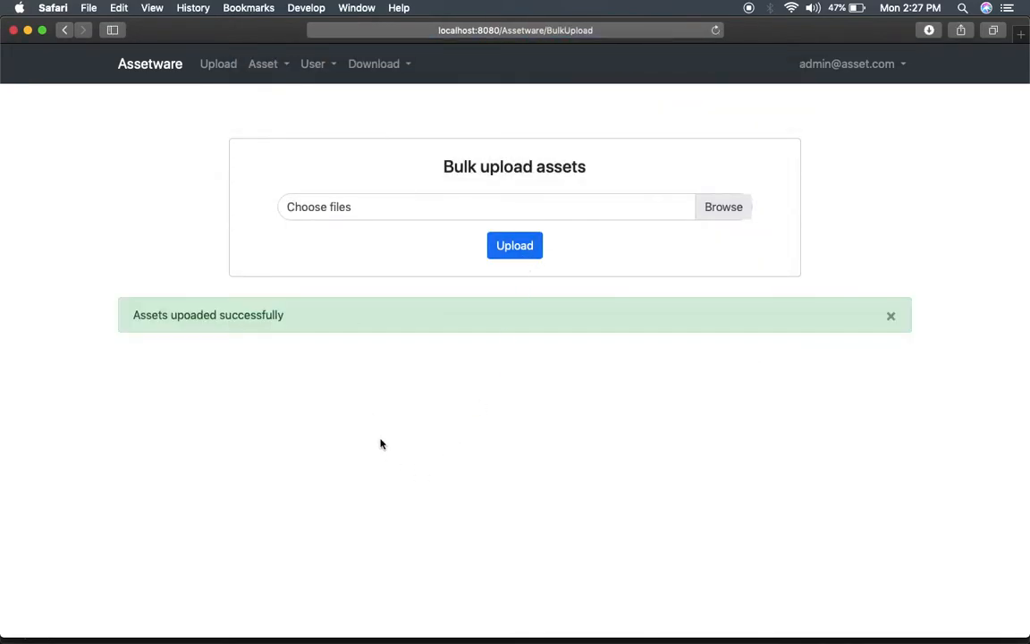
Go to Asset > Search Asset and focus the Serial No. field.
{"action": "left_click", "coordinate": [271, 74]}
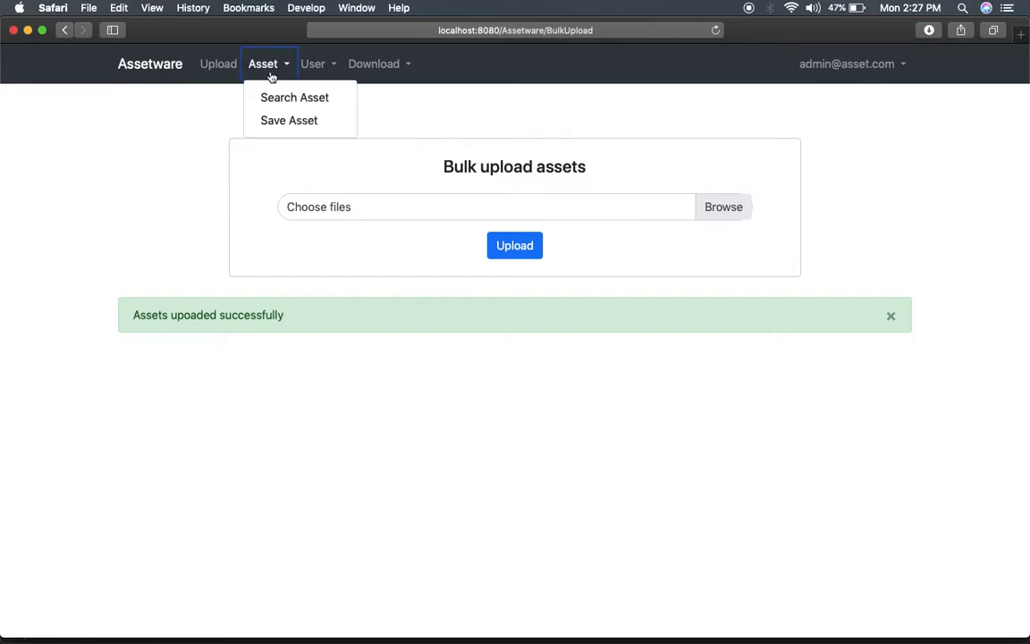
{"action": "left_click", "coordinate": [268, 98]}
{"action": "left_click", "coordinate": [310, 188]}
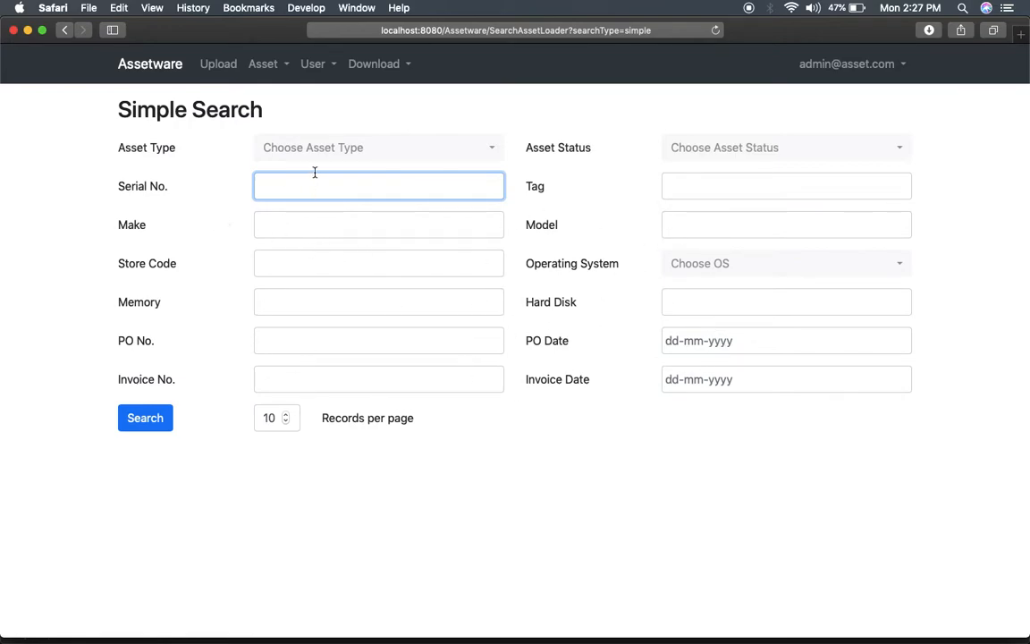
Search serial numbers for DES and open asset DES1's details.
{"action": "type", "text": "DES1"}
{"action": "left_click", "coordinate": [139, 417]}
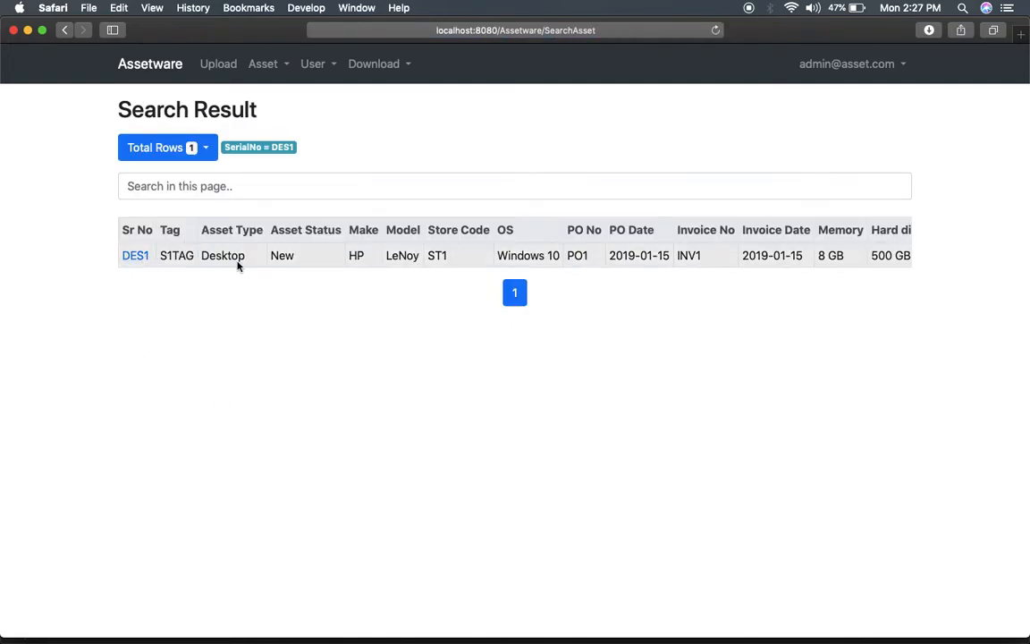
{"action": "scroll", "coordinate": [355, 266], "scroll_direction": "right", "scroll_amount": 3}
{"action": "scroll", "coordinate": [356, 268], "scroll_direction": "left", "scroll_amount": 3}
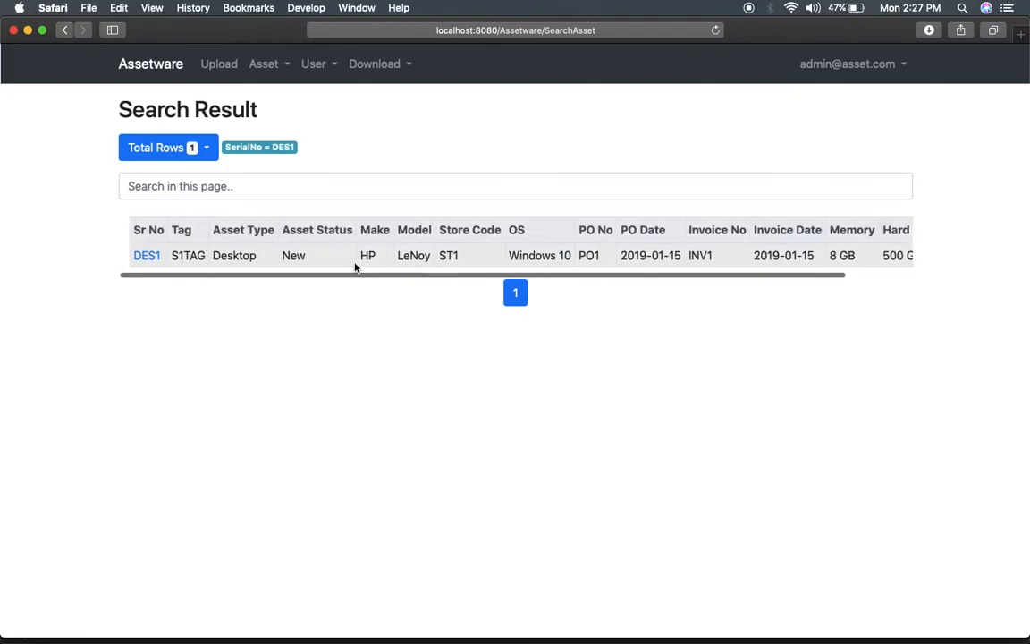
{"action": "left_click", "coordinate": [139, 257]}
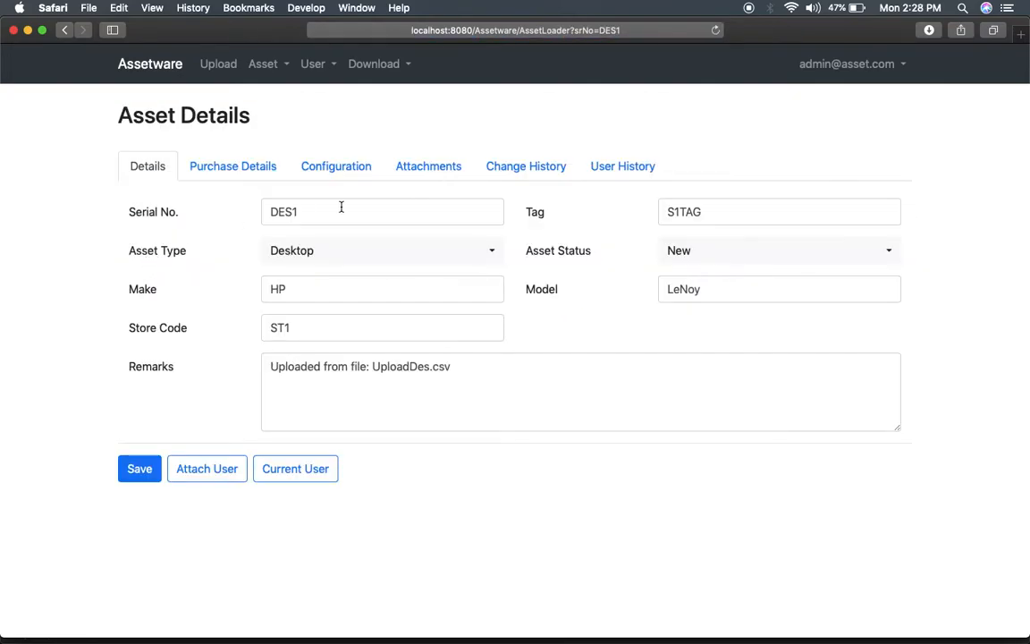
{"action": "double_click", "coordinate": [476, 389]}
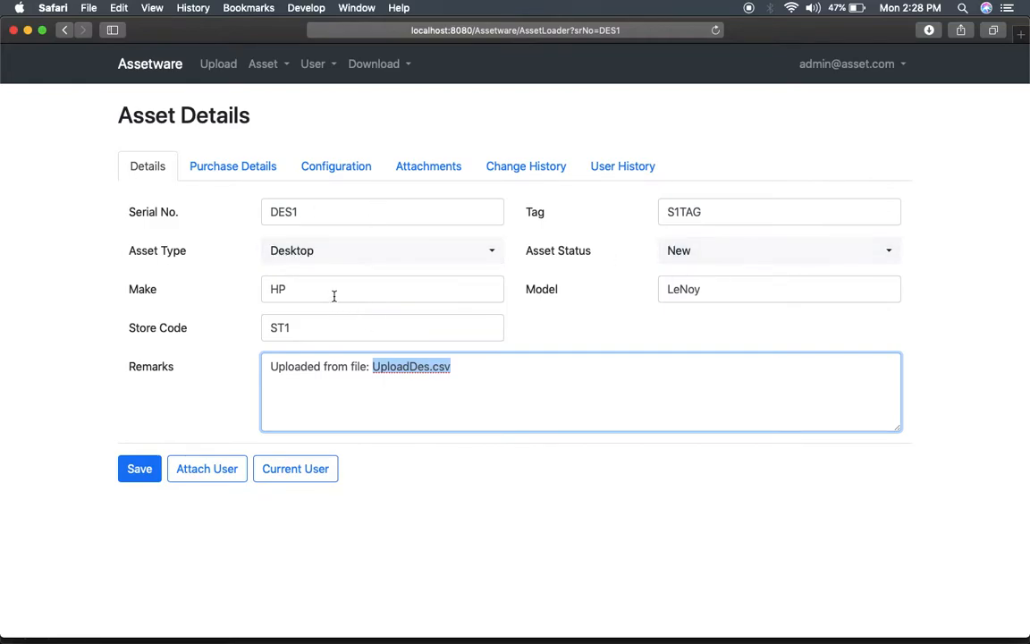
Review DES1's Purchase Details, Configuration, Attachments, Change History and User History tabs.
{"action": "left_click", "coordinate": [237, 167]}
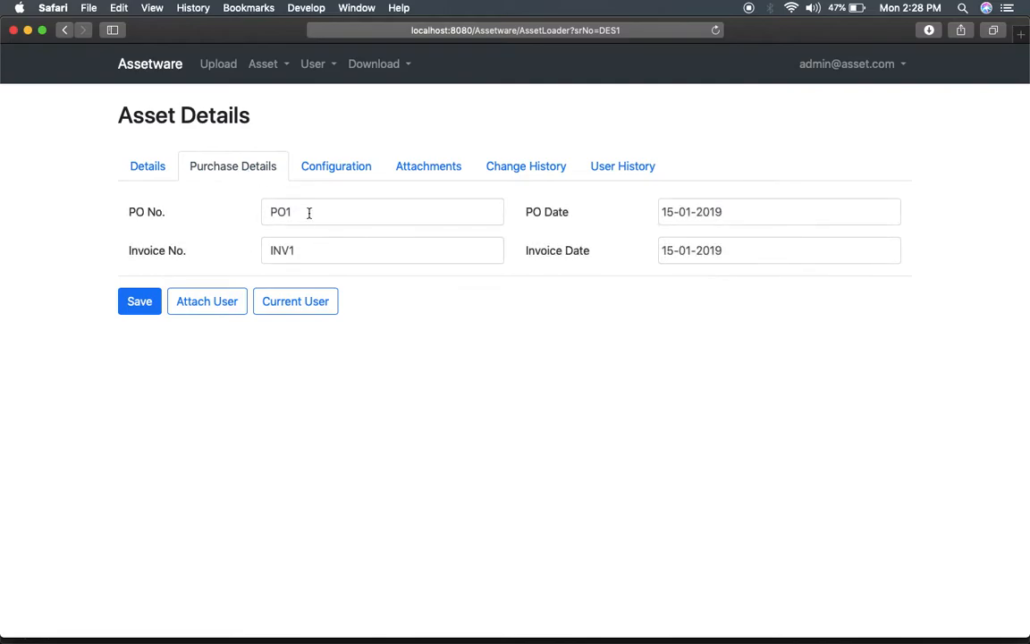
{"action": "left_click", "coordinate": [348, 172]}
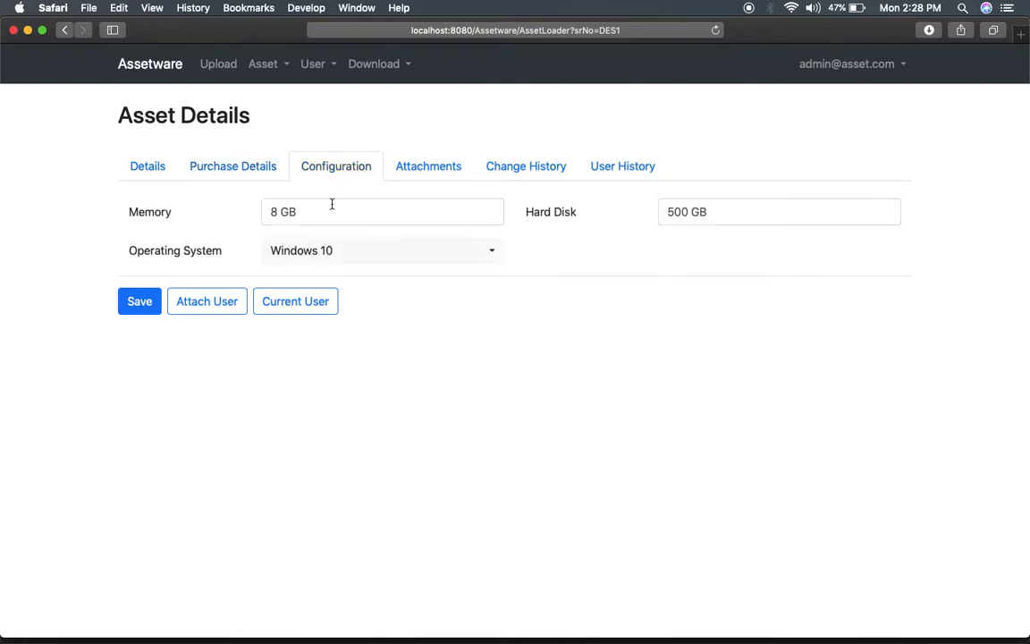
{"action": "left_click", "coordinate": [448, 173]}
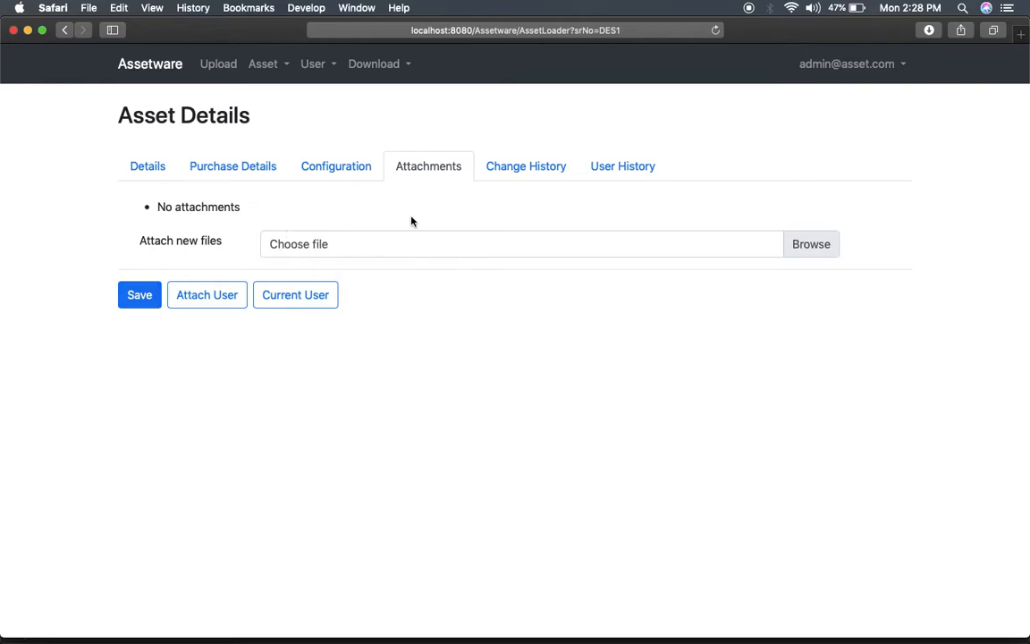
{"action": "left_click", "coordinate": [537, 164]}
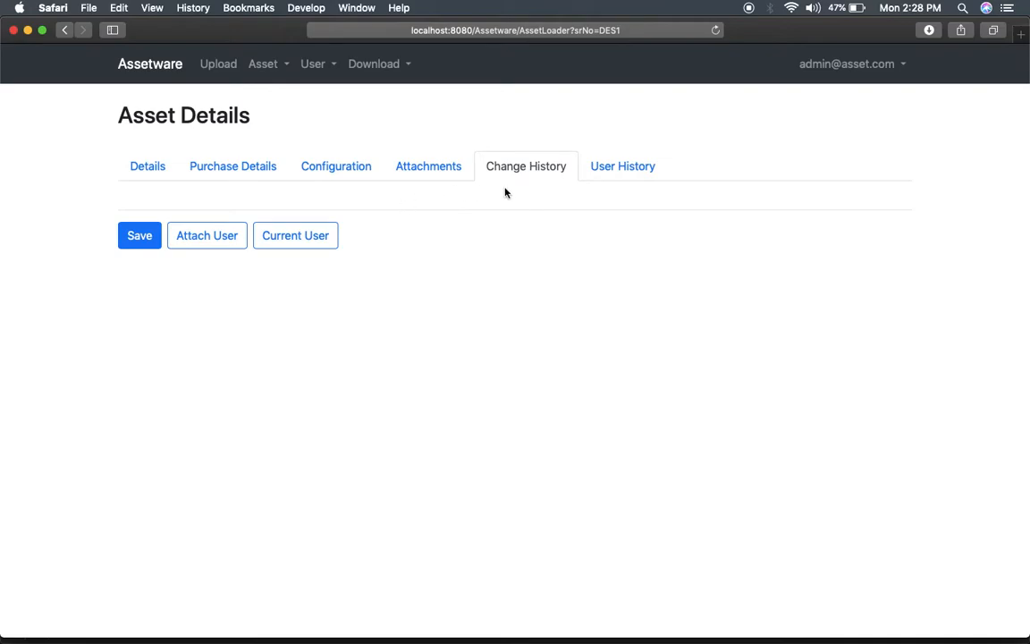
{"action": "left_click", "coordinate": [630, 170]}
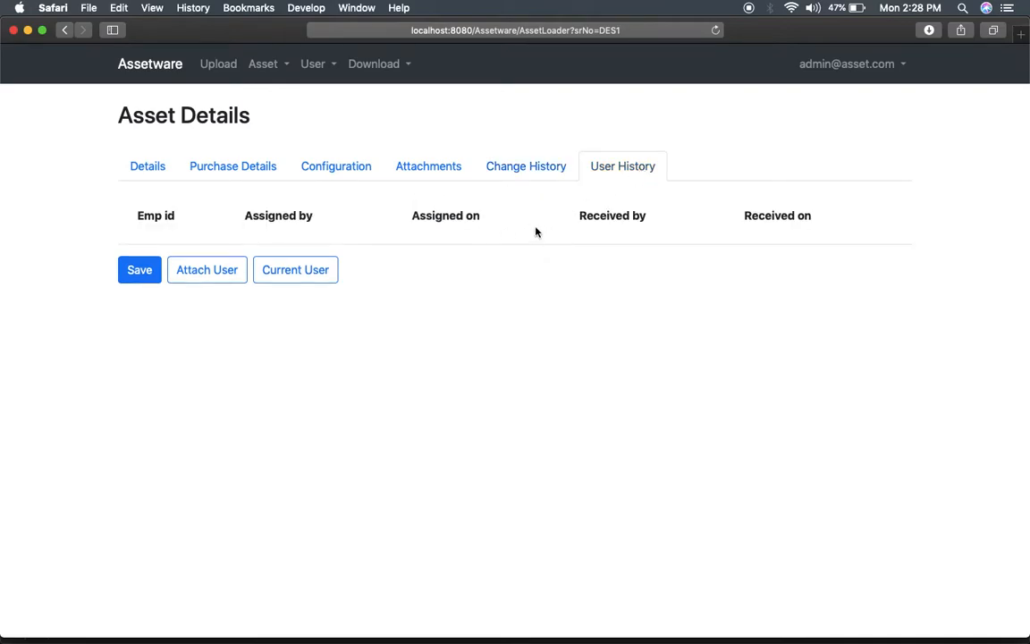
Append _123 to DES1's tag, making it S1TAG_123, and save the asset.
{"action": "left_click", "coordinate": [149, 170]}
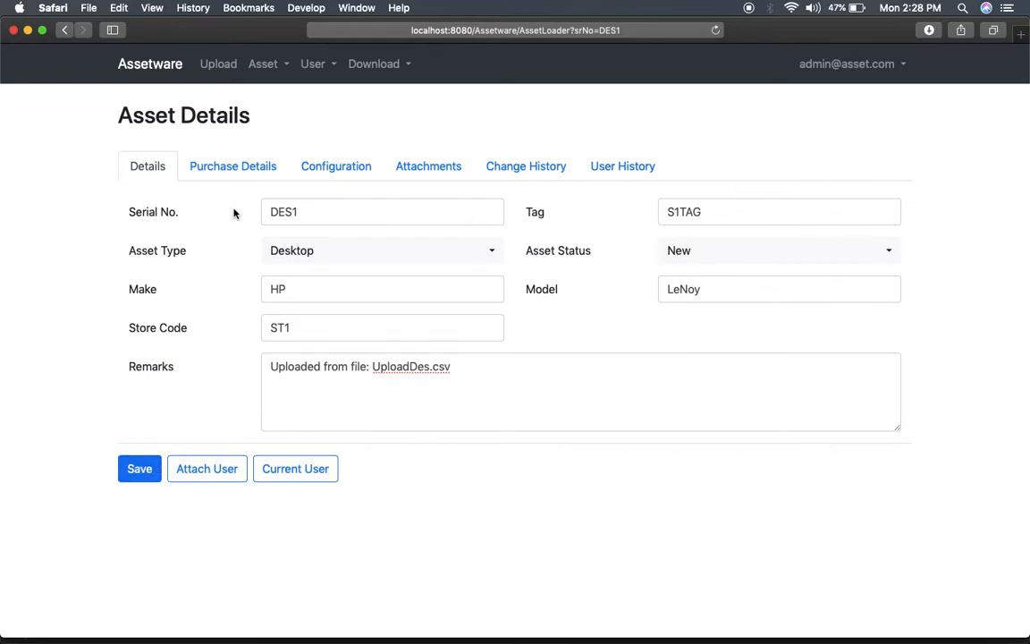
{"action": "left_click", "coordinate": [774, 215]}
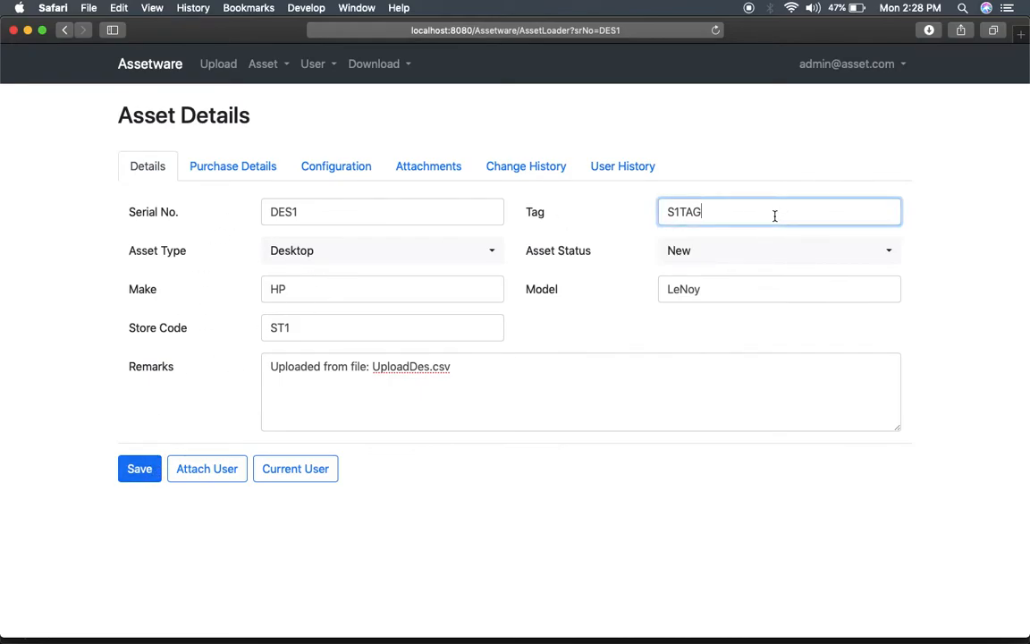
{"action": "type", "text": "_123"}
{"action": "left_click", "coordinate": [139, 474]}
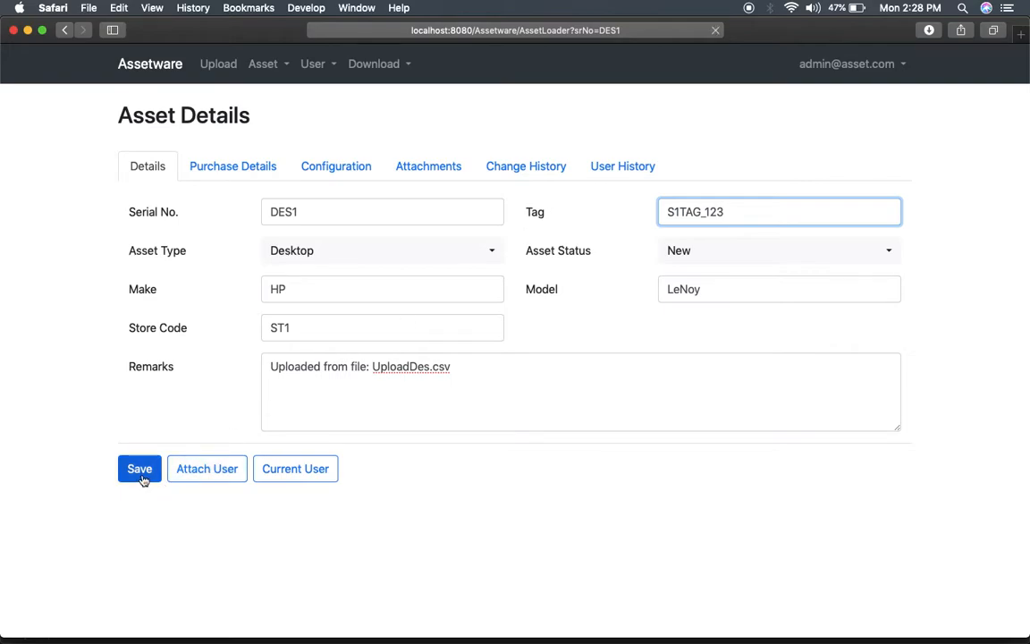
{"action": "left_click", "coordinate": [264, 64]}
Search for serial DES1 and open its asset details.
{"action": "left_click", "coordinate": [278, 104]}
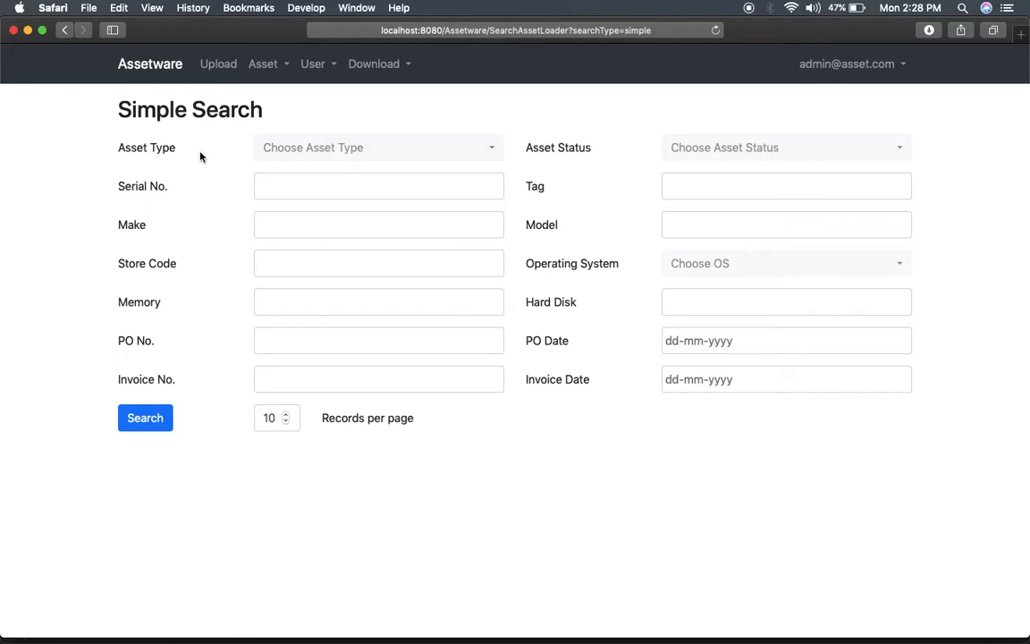
{"action": "left_click", "coordinate": [282, 186]}
{"action": "type", "text": "DES1"}
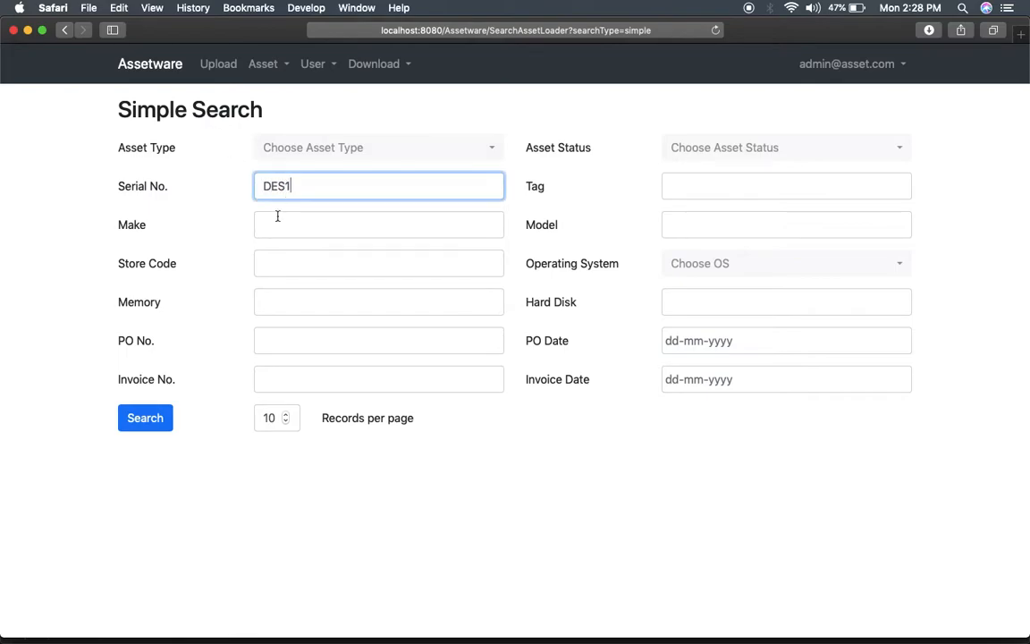
{"action": "left_click", "coordinate": [154, 417]}
{"action": "left_click", "coordinate": [135, 255]}
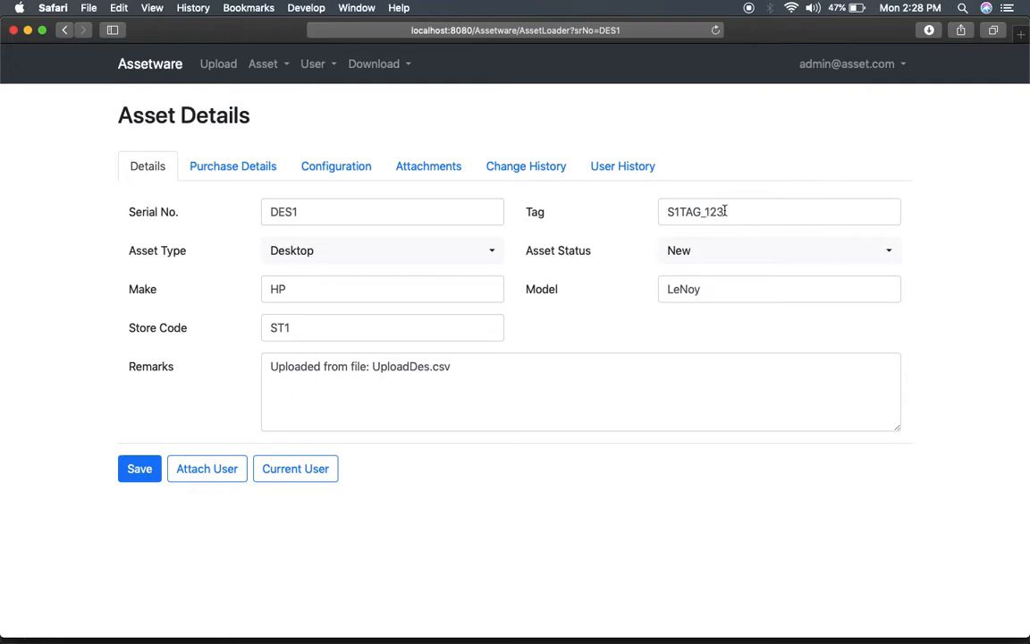
Check the Change History entry showing the tag changed from S1TAG to S1TAG_123.
{"action": "left_click", "coordinate": [511, 175]}
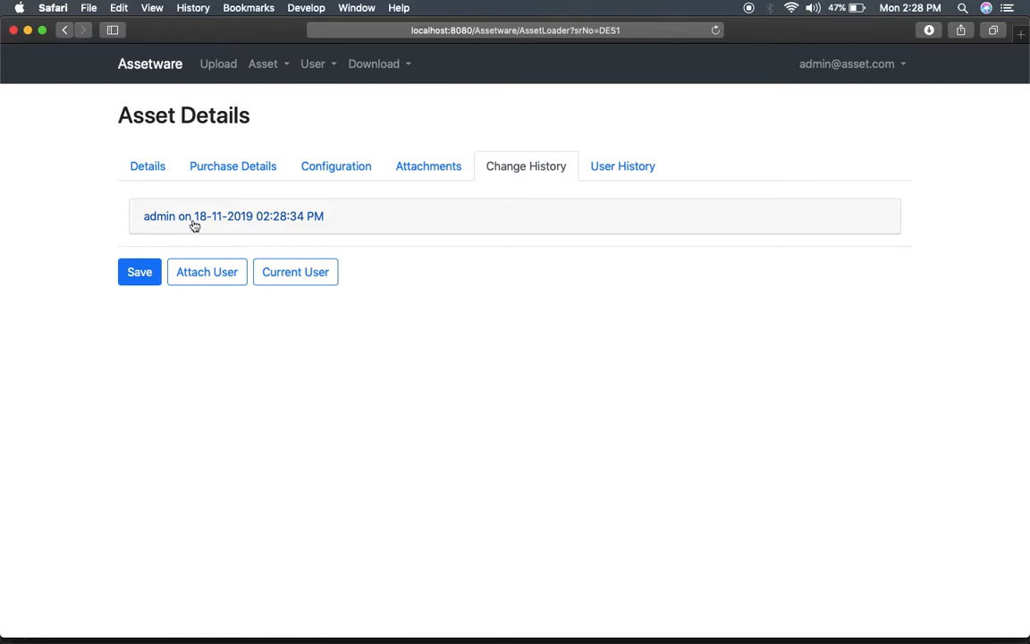
{"action": "left_click", "coordinate": [363, 227]}
{"action": "double_click", "coordinate": [374, 292]}
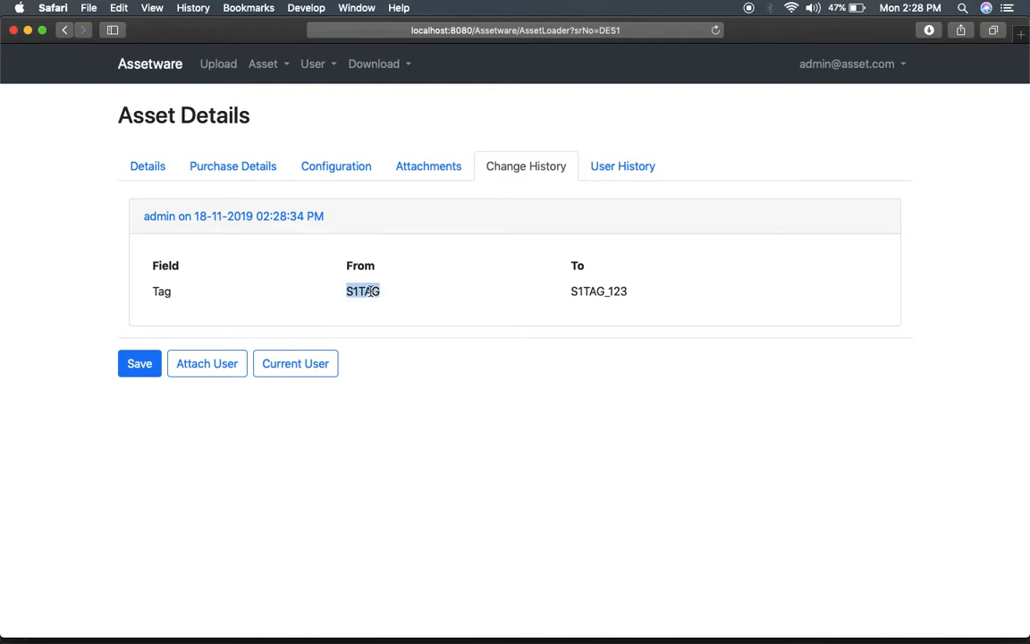
{"action": "double_click", "coordinate": [620, 291]}
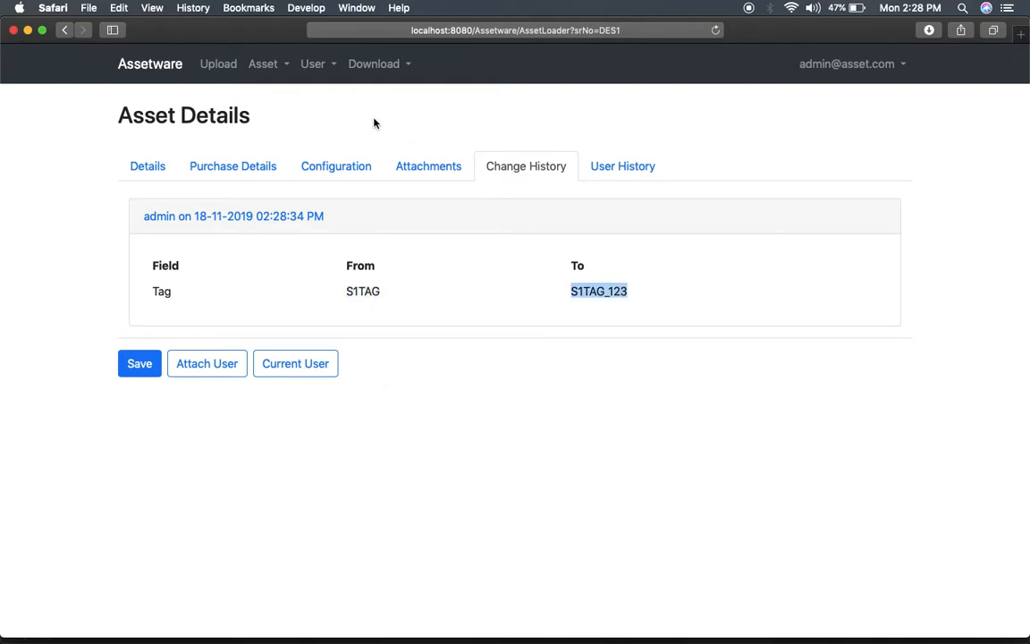
{"action": "left_click", "coordinate": [414, 167]}
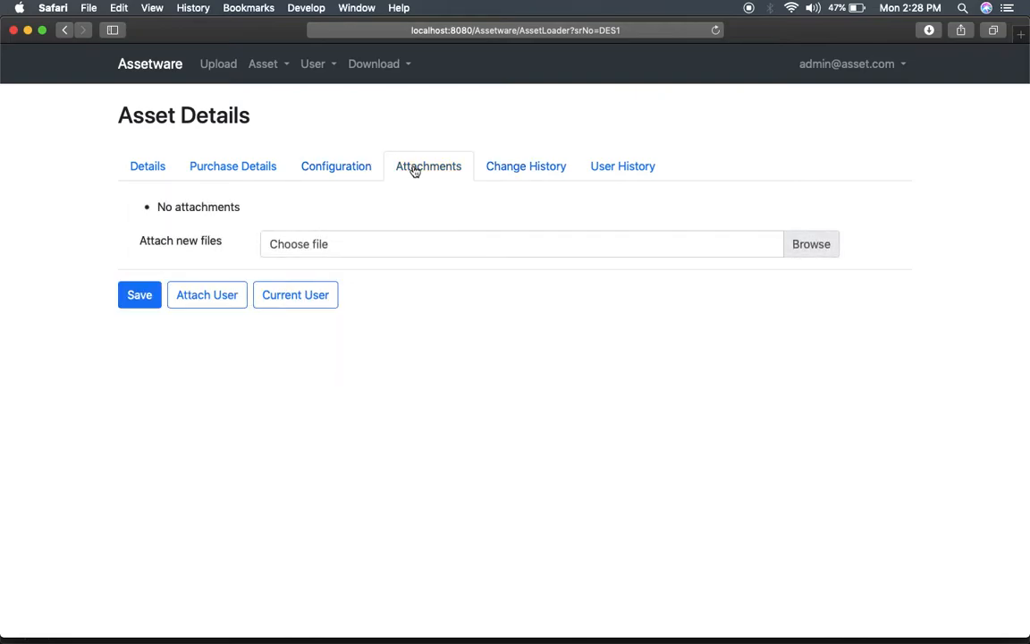
Attach IMG_20190812_115655-2.jpg from Downloads to DES1 and save the asset.
{"action": "left_click", "coordinate": [349, 253]}
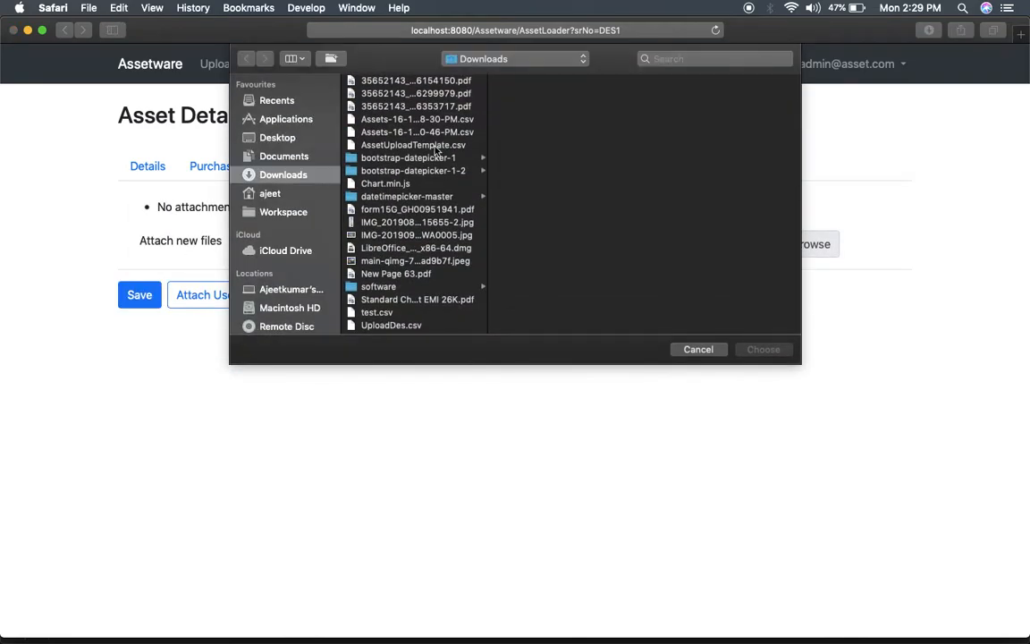
{"action": "left_click", "coordinate": [428, 222]}
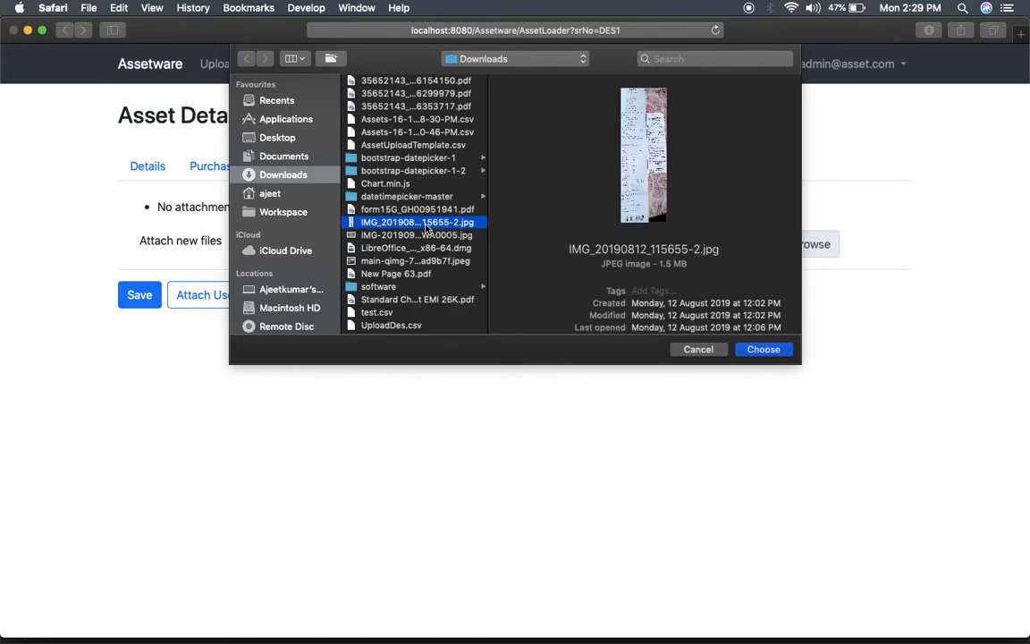
{"action": "left_click", "coordinate": [764, 349]}
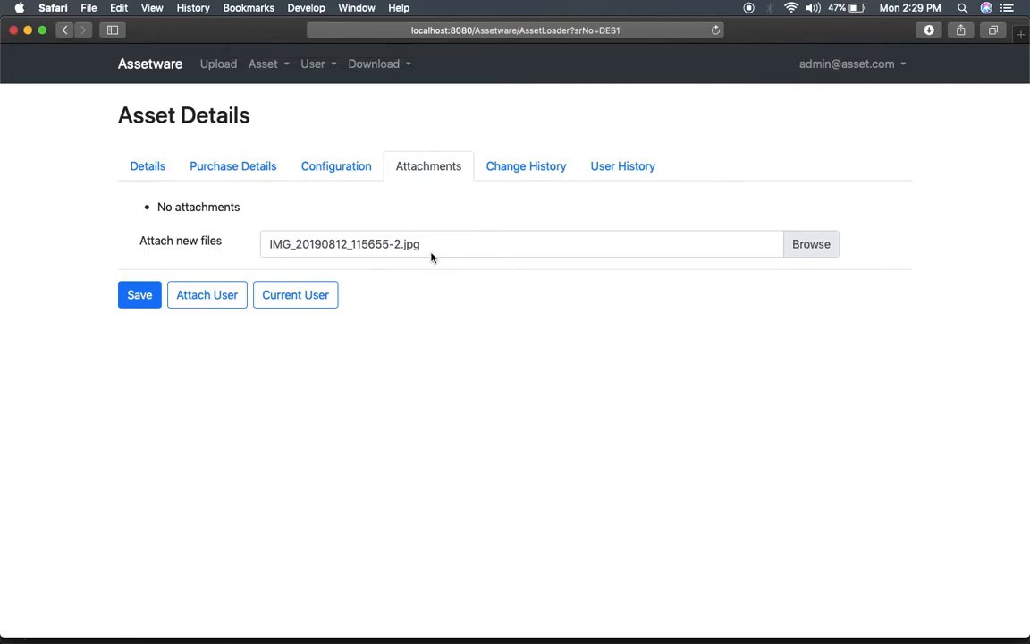
{"action": "left_click", "coordinate": [138, 295]}
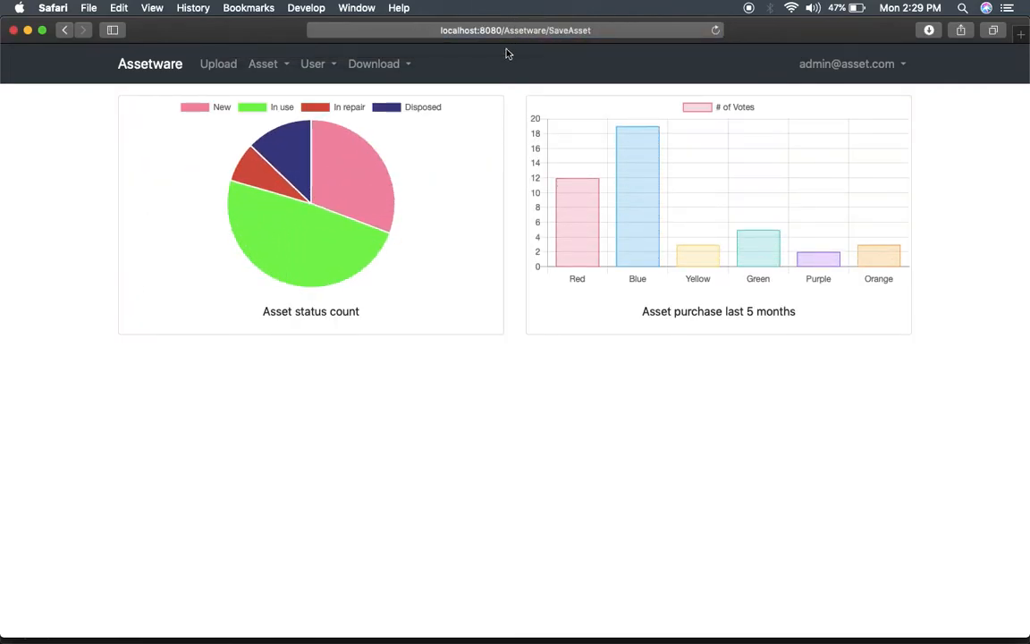
Search Asset for serial DES1 and open its record.
{"action": "left_click", "coordinate": [261, 63]}
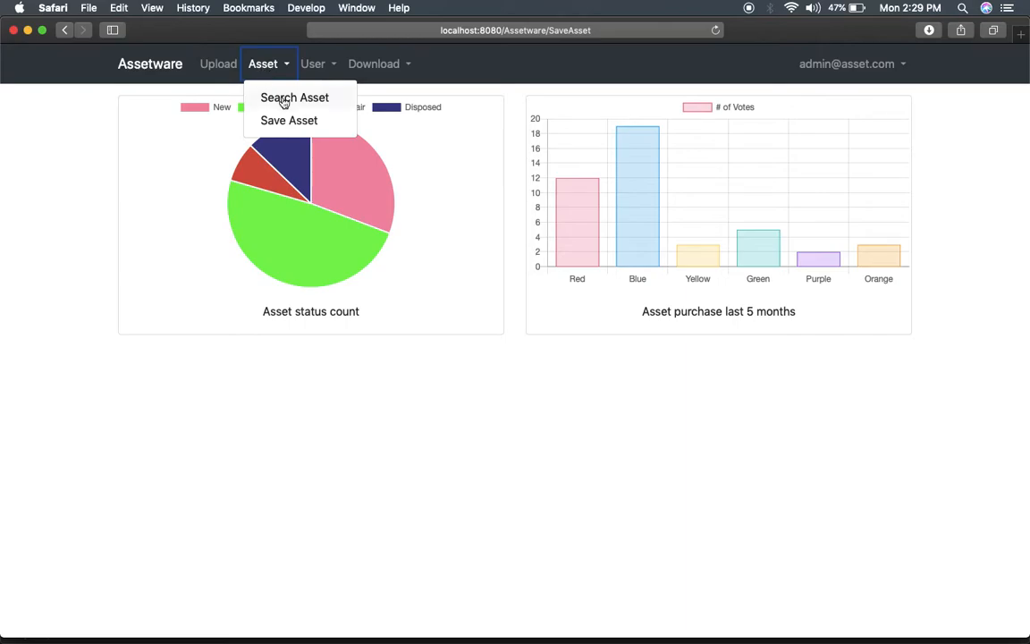
{"action": "left_click", "coordinate": [277, 99]}
{"action": "left_click", "coordinate": [298, 189]}
{"action": "type", "text": "DES1"}
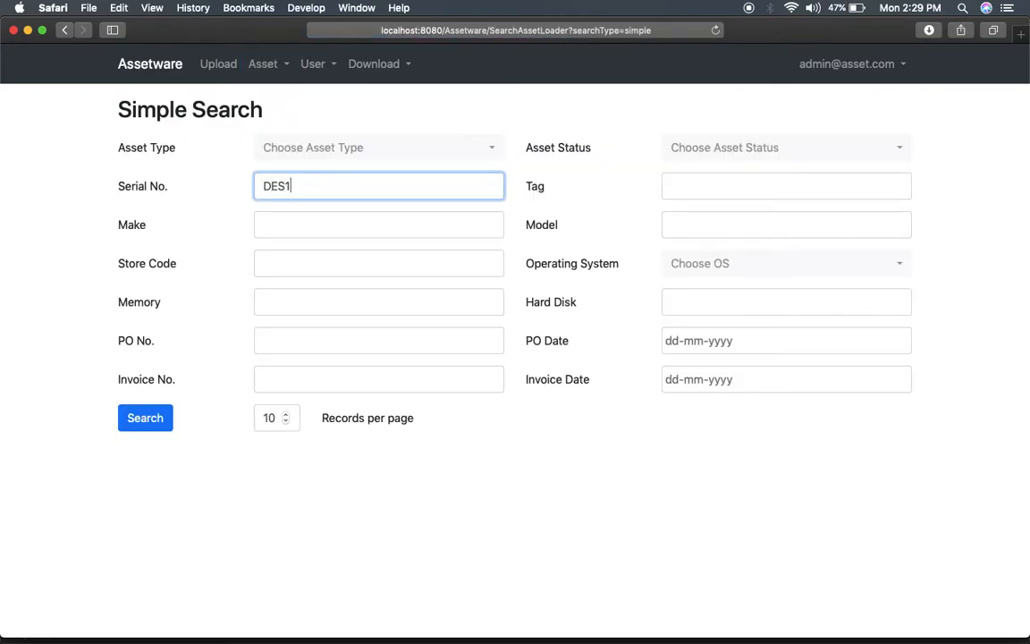
{"action": "left_click", "coordinate": [146, 428]}
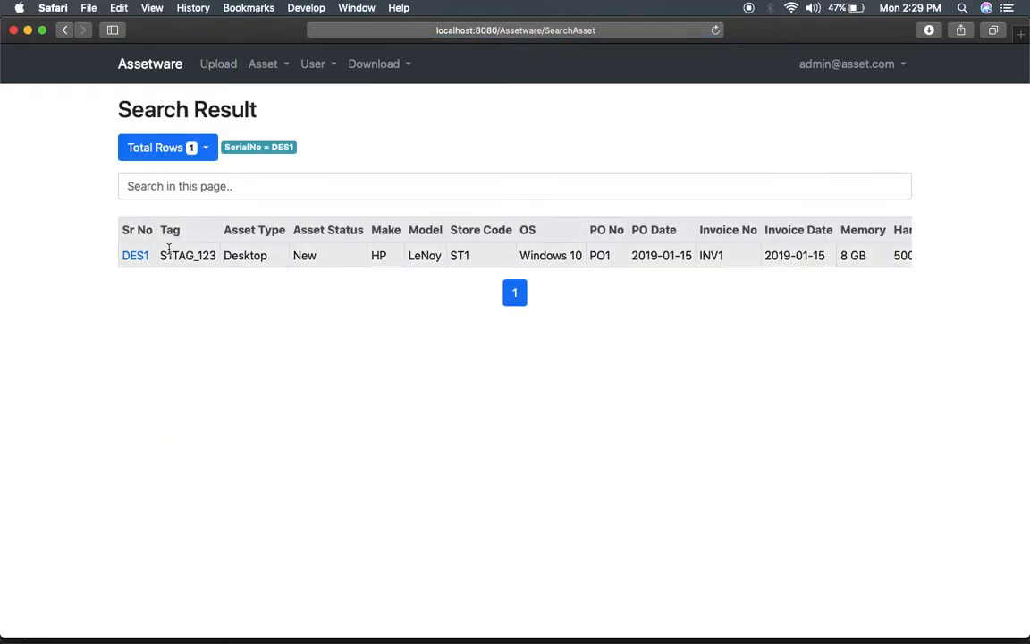
{"action": "left_click", "coordinate": [136, 256]}
Confirm IMG_20190812_115655-2.jpg is attached, then check Details, Change History and User History.
{"action": "left_click", "coordinate": [413, 166]}
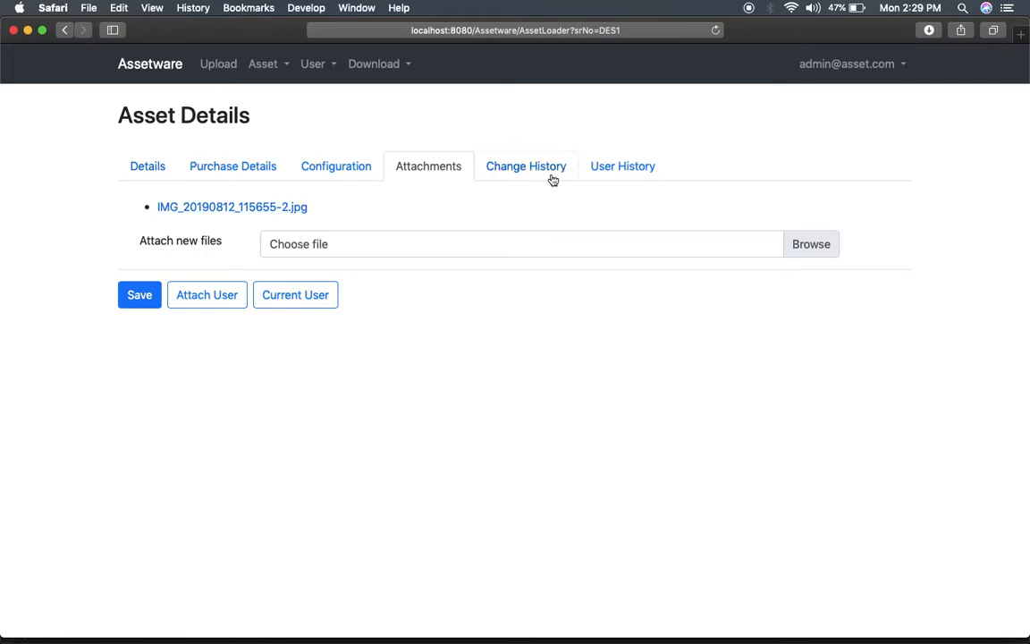
{"action": "left_click", "coordinate": [148, 168]}
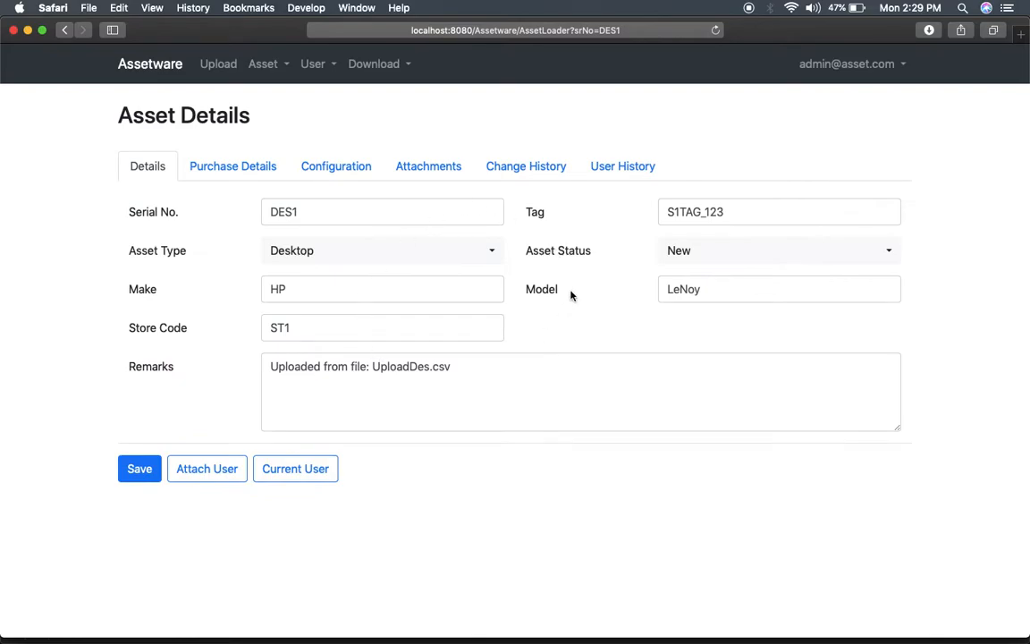
{"action": "left_click", "coordinate": [547, 171]}
{"action": "left_click", "coordinate": [612, 176]}
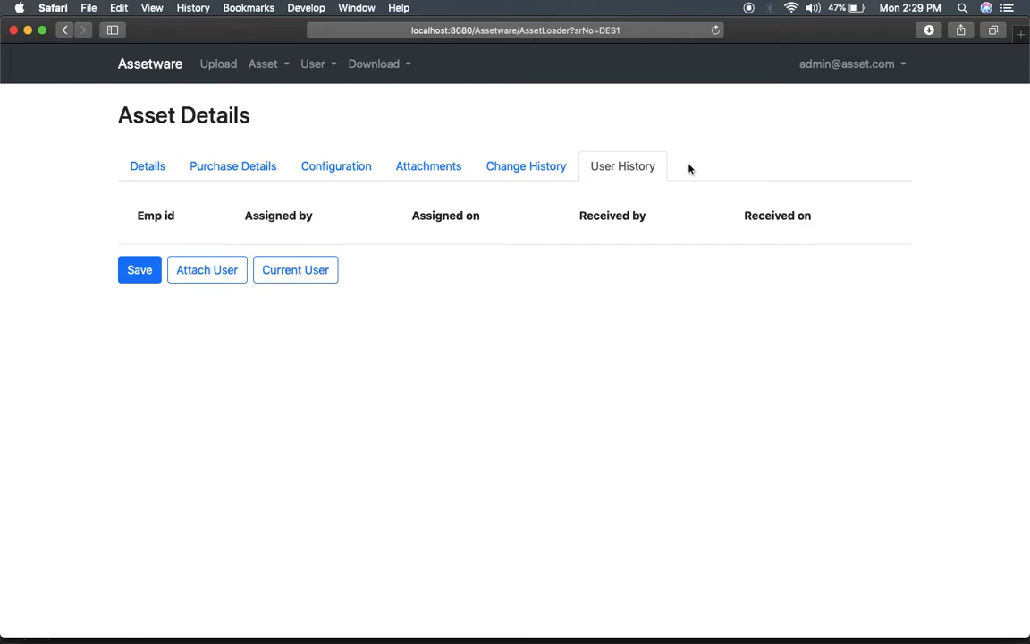
In the Attach User form, enter the employee's ID, username and full name.
{"action": "left_click", "coordinate": [200, 279]}
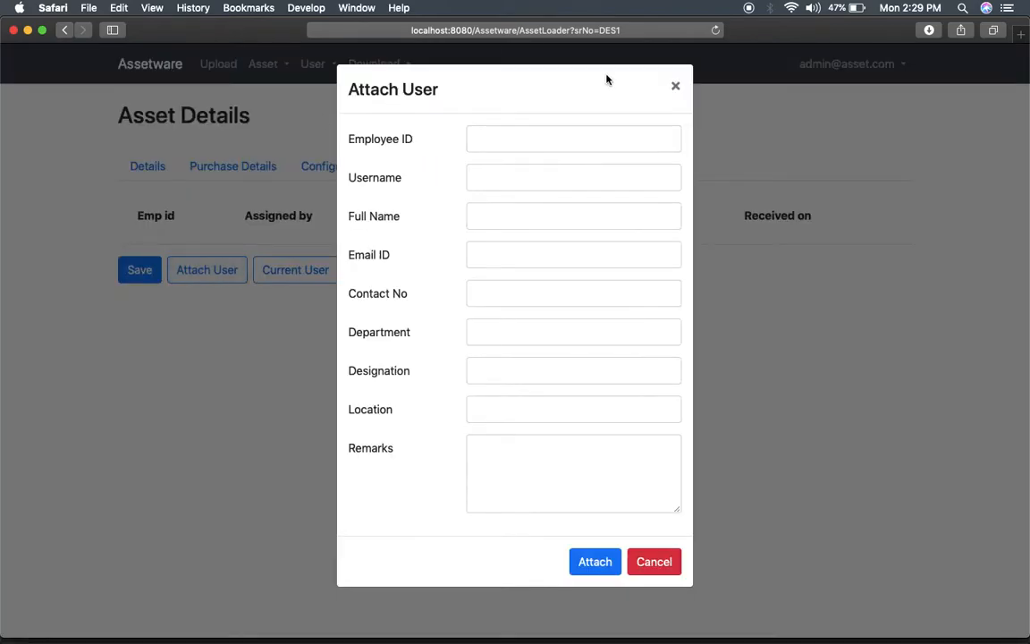
{"action": "left_click", "coordinate": [516, 142]}
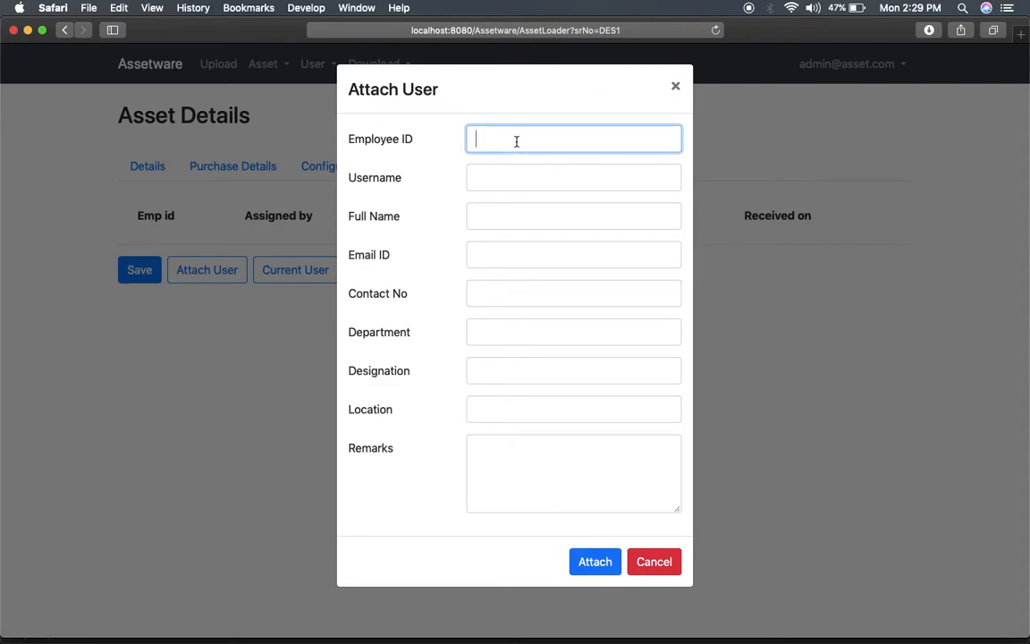
{"action": "type", "text": "AV123"}
{"action": "left_click", "coordinate": [543, 176]}
{"action": "type", "text": "ajeet"}
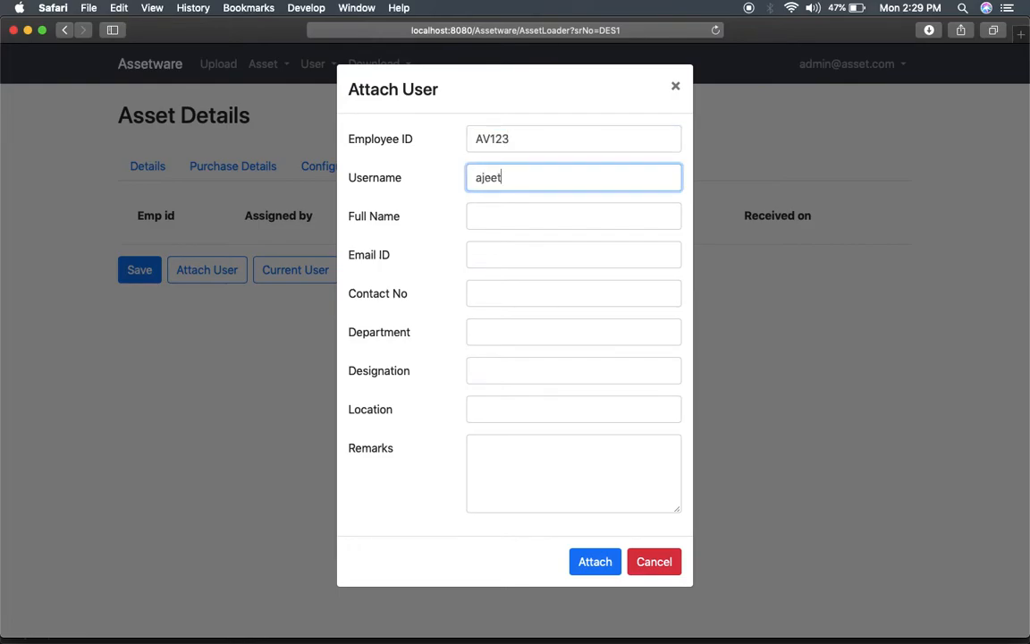
{"action": "key", "text": "Tab"}
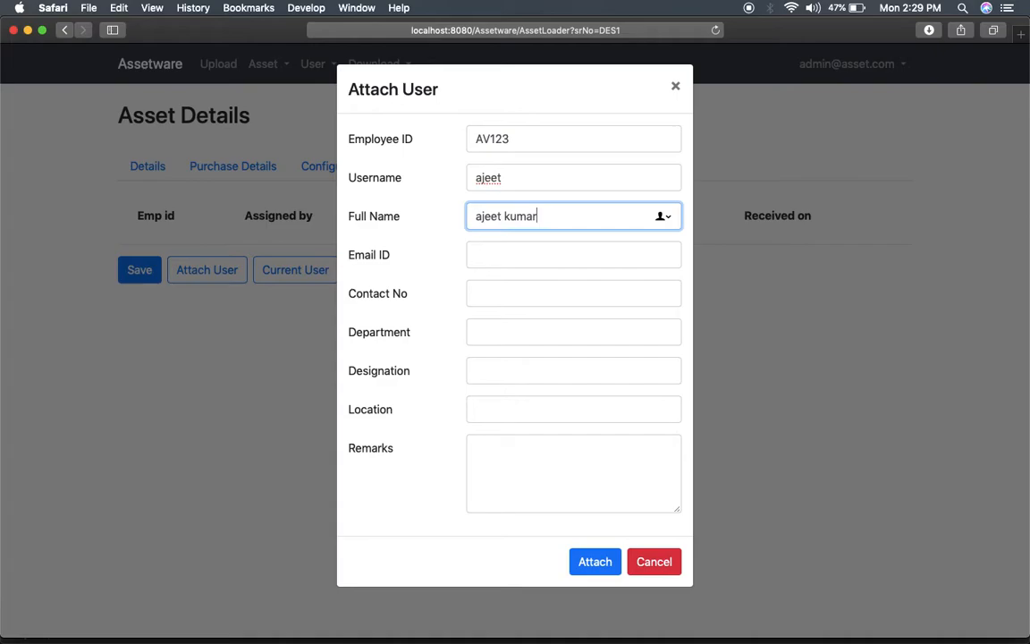
Enter the employee's e-mail address, correcting its typos.
{"action": "key", "text": "Tab"}
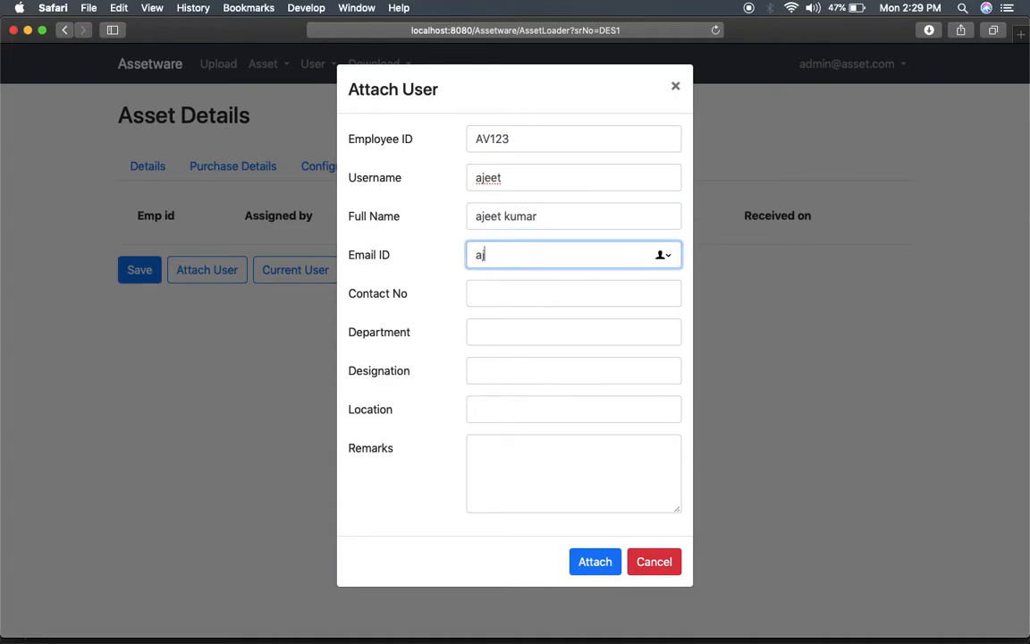
{"action": "key", "text": "BackSpace"}
{"action": "key", "text": "BackSpace"}
{"action": "key", "text": "BackSpace"}
{"action": "key", "text": "BackSpace"}
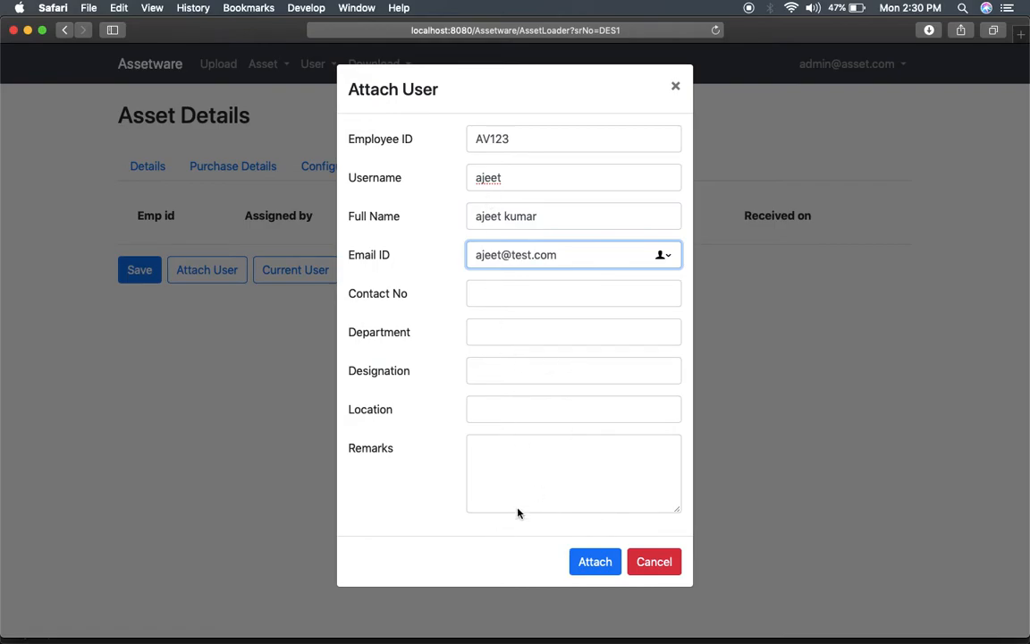
Attach the employee to asset DES1 and close the success message.
{"action": "double_click", "coordinate": [573, 138]}
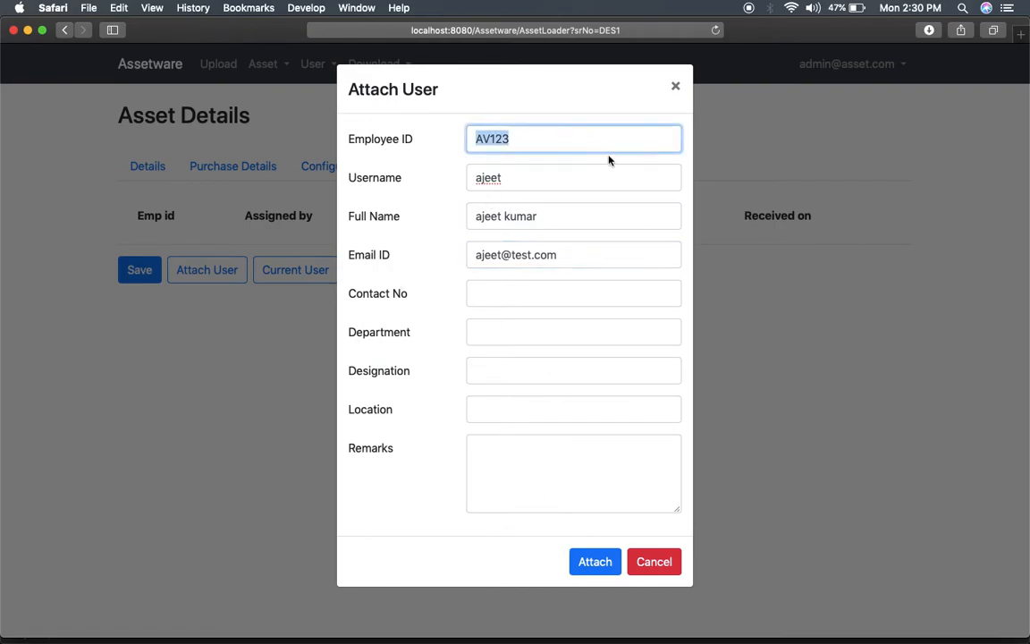
{"action": "left_click", "coordinate": [611, 101]}
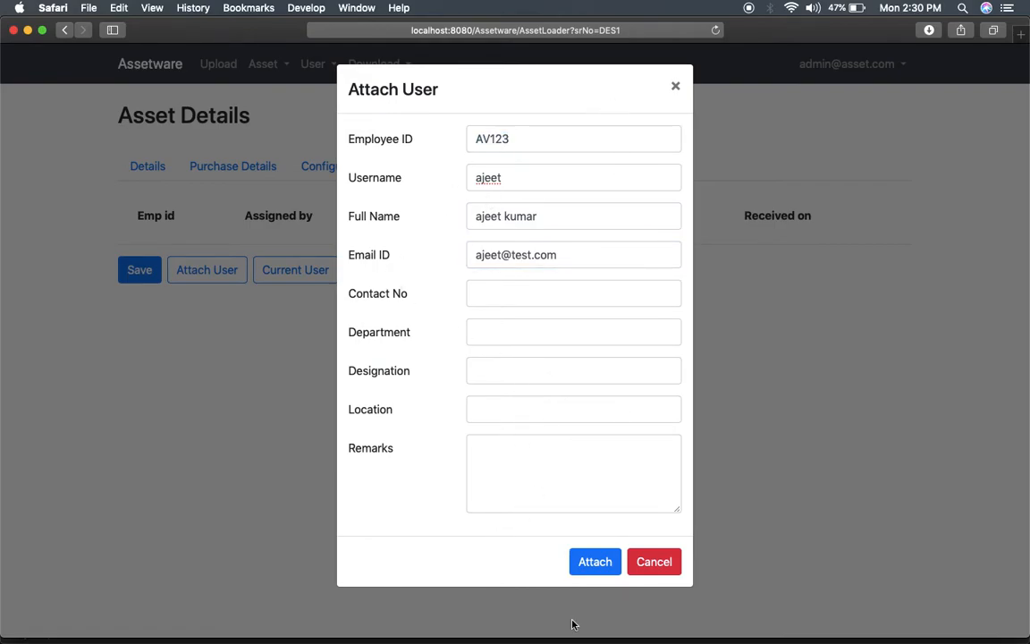
{"action": "left_click", "coordinate": [596, 562]}
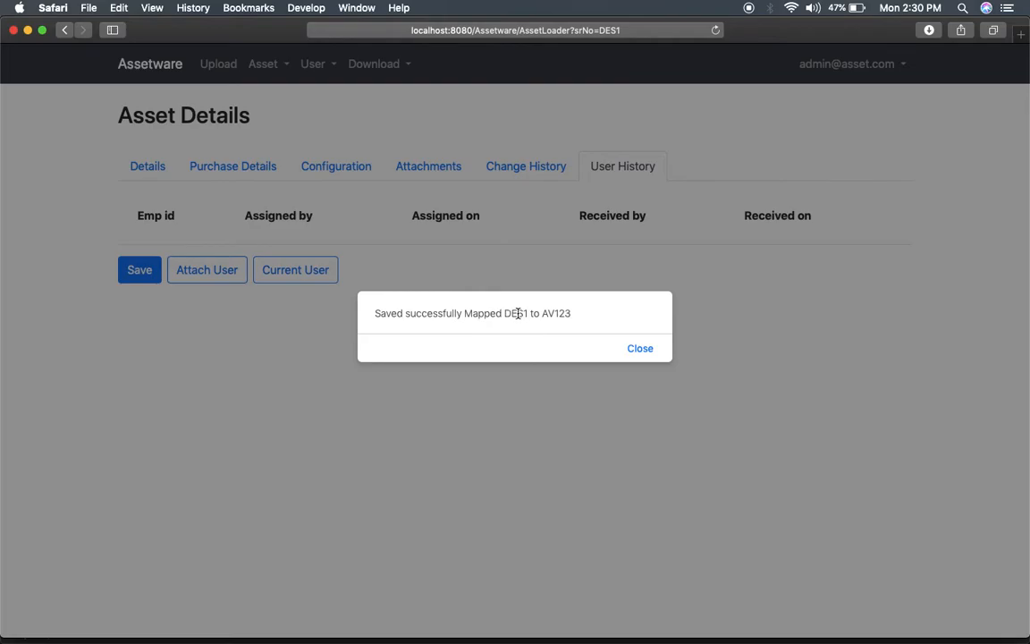
{"action": "left_click", "coordinate": [644, 354]}
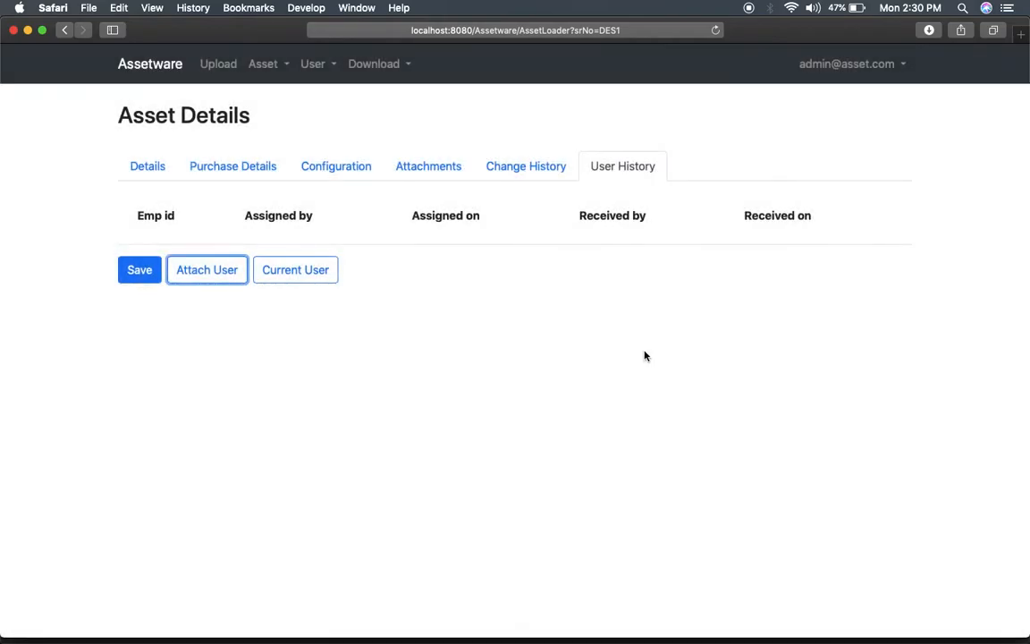
{"action": "left_click", "coordinate": [268, 280]}
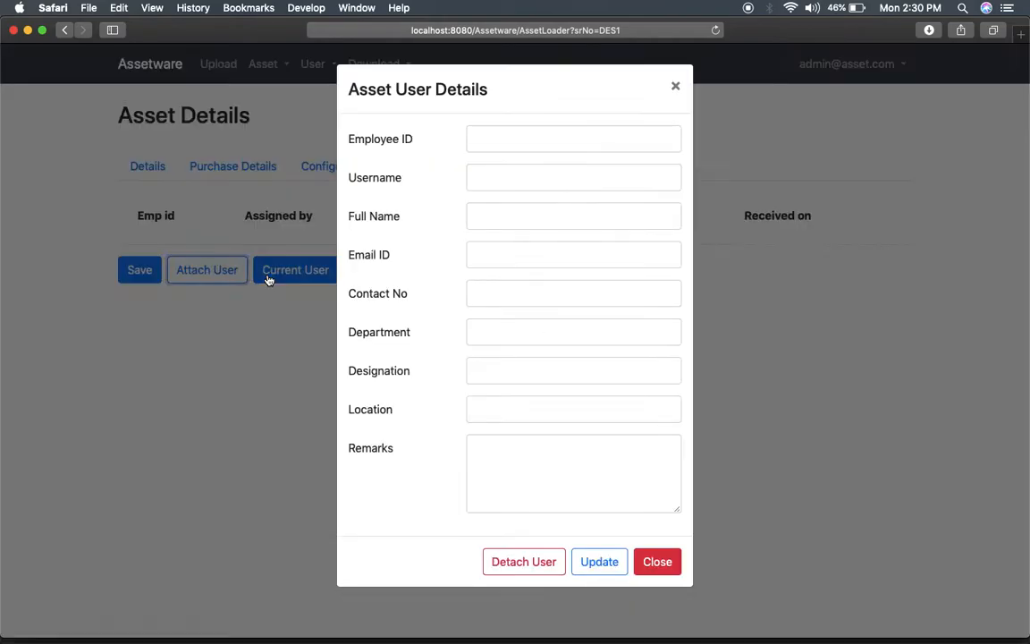
{"action": "left_click", "coordinate": [658, 560]}
{"action": "left_click", "coordinate": [715, 32]}
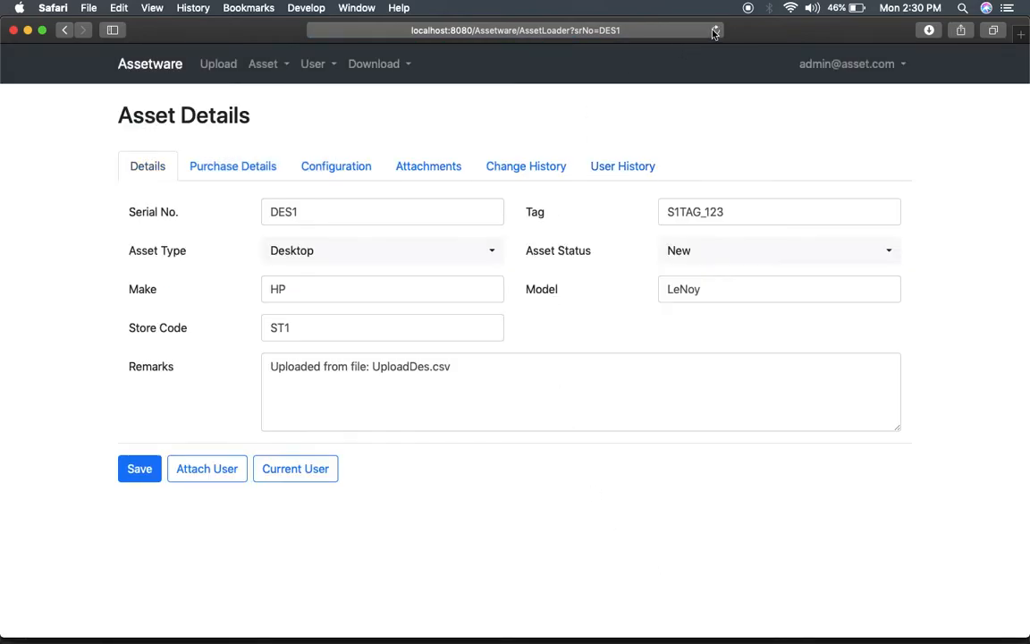
{"action": "left_click", "coordinate": [632, 165]}
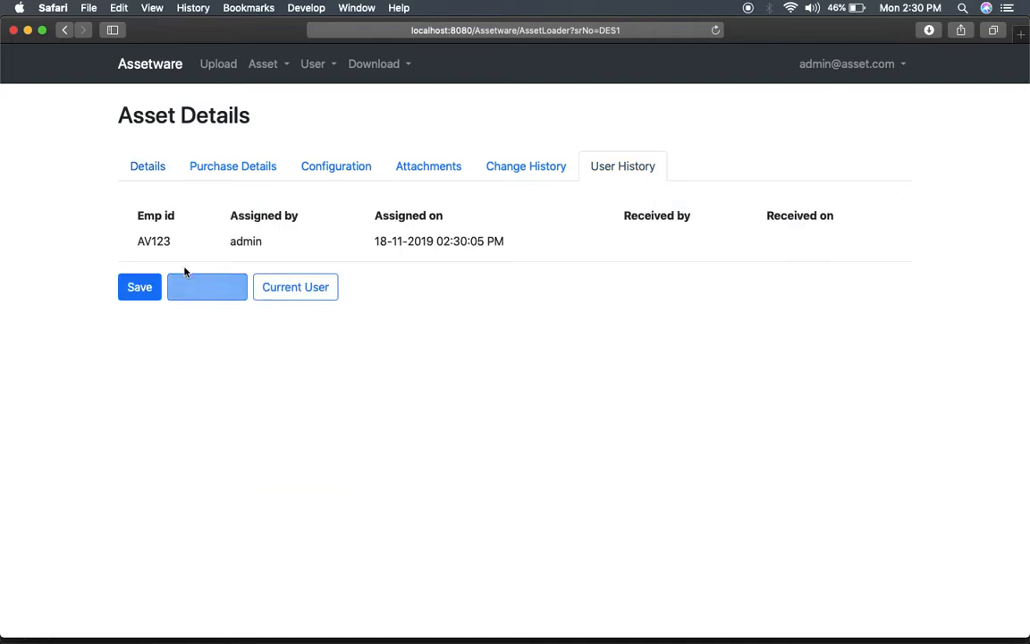
{"action": "double_click", "coordinate": [161, 241]}
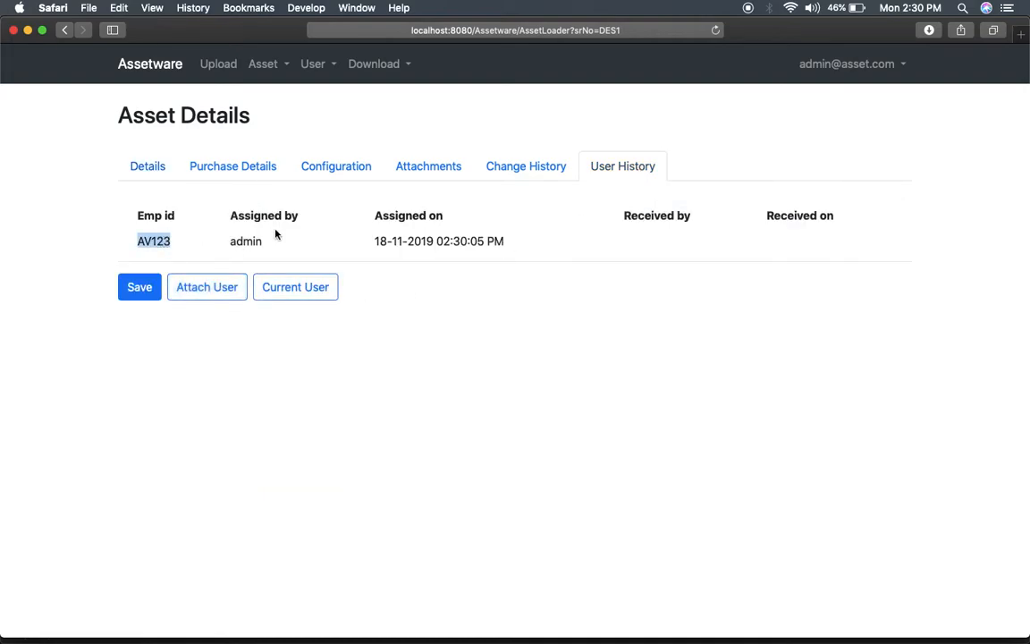
{"action": "double_click", "coordinate": [251, 242]}
{"action": "left_click", "coordinate": [416, 234]}
{"action": "left_click", "coordinate": [148, 168]}
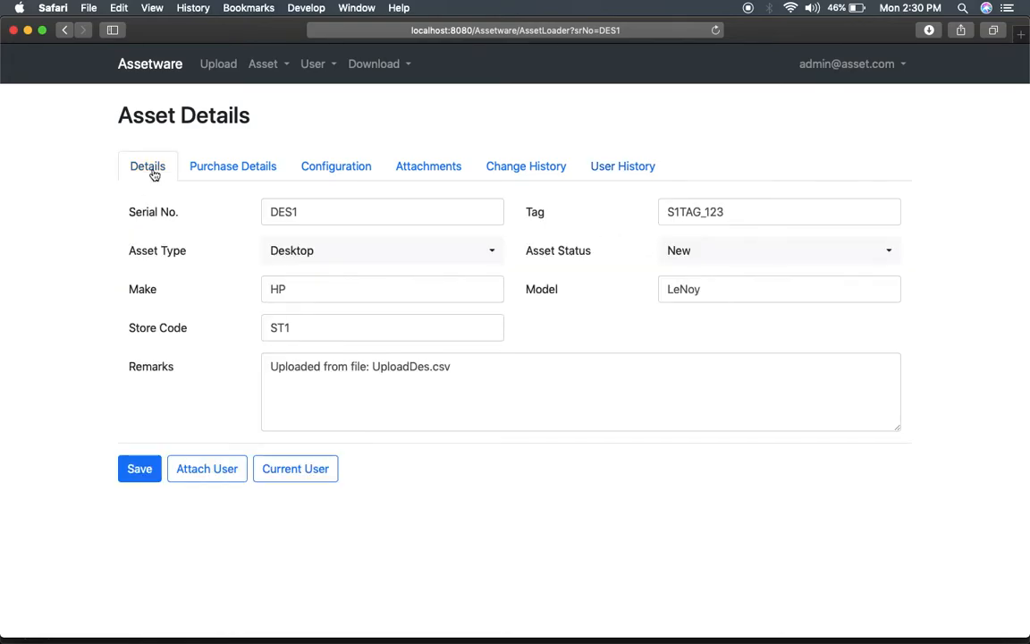
{"action": "left_click", "coordinate": [303, 467]}
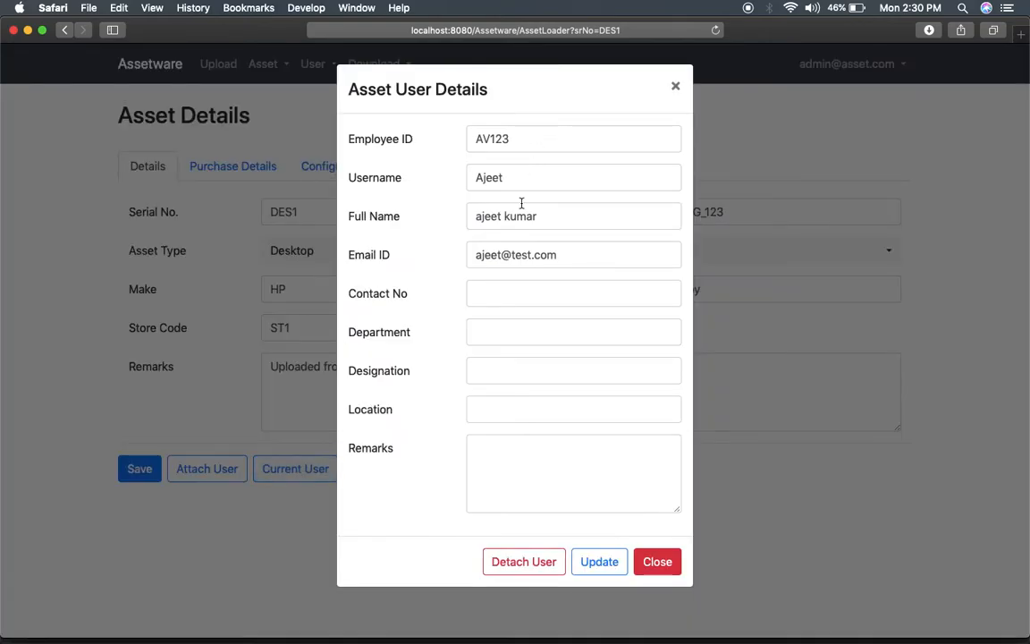
{"action": "left_click", "coordinate": [676, 89]}
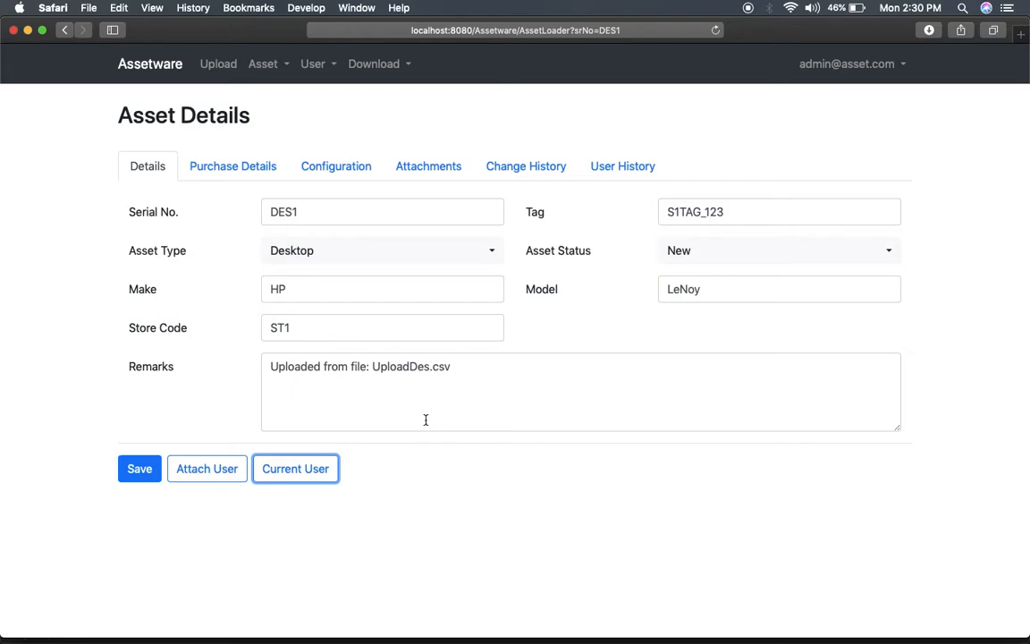
{"action": "left_click", "coordinate": [614, 166]}
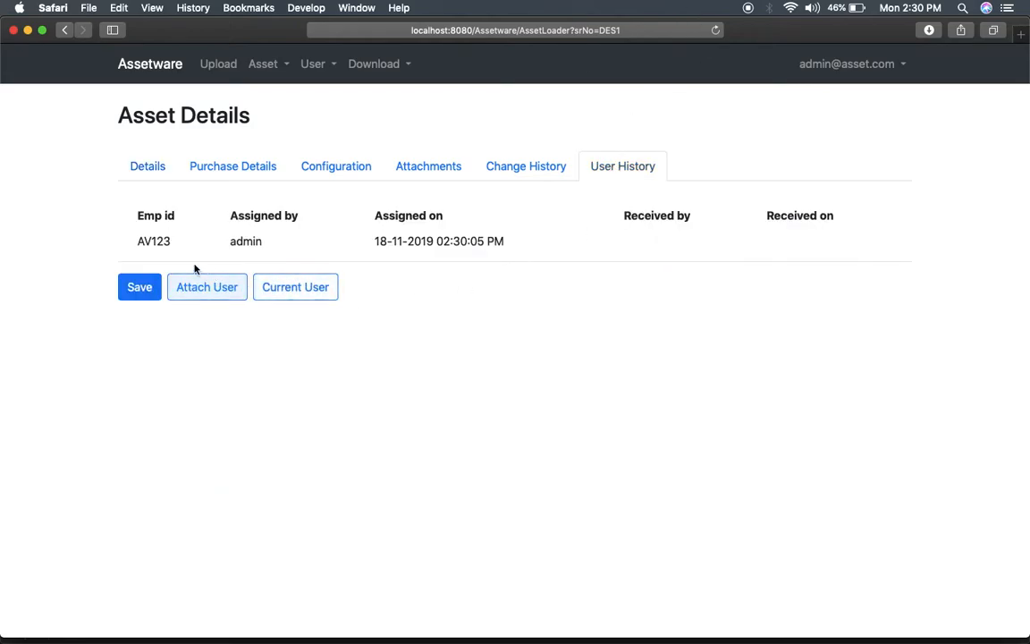
{"action": "left_click", "coordinate": [304, 295]}
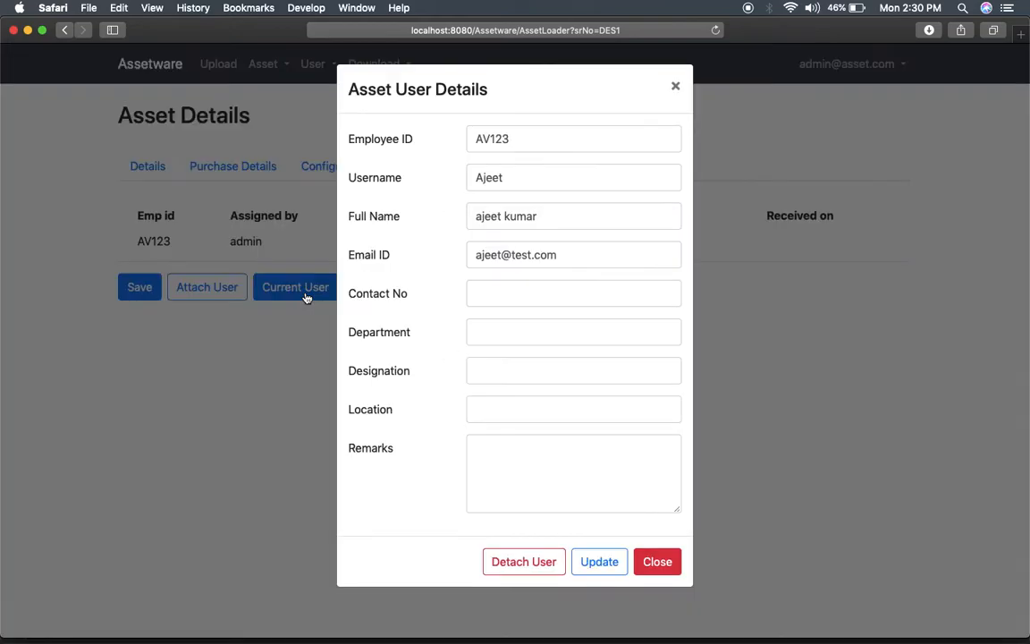
Detach the current employee from asset DES1 and confirm no user remains attached.
{"action": "left_click", "coordinate": [524, 569]}
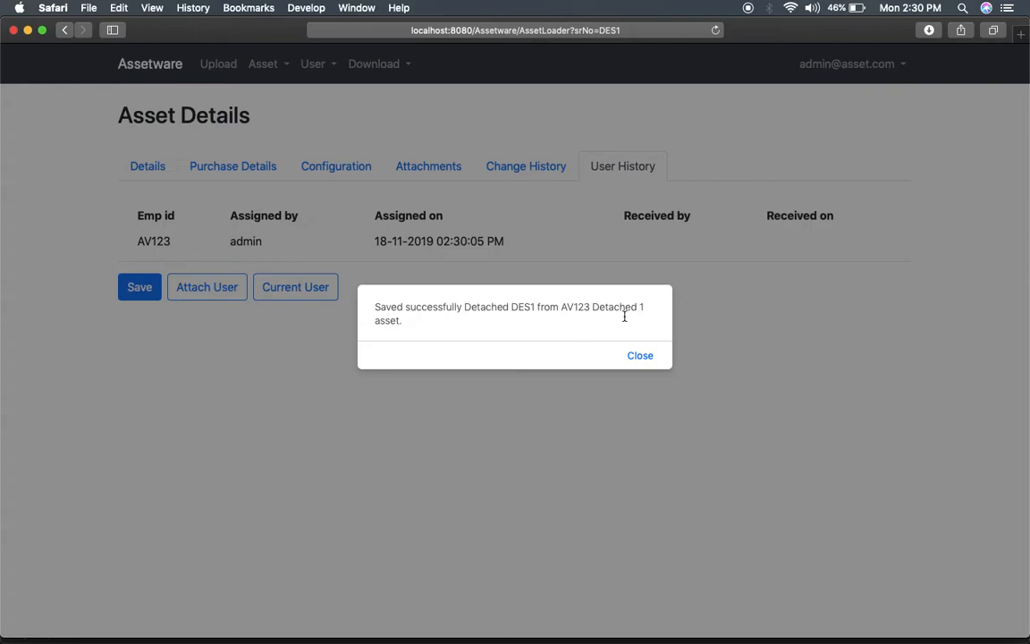
{"action": "double_click", "coordinate": [522, 307]}
{"action": "double_click", "coordinate": [575, 307]}
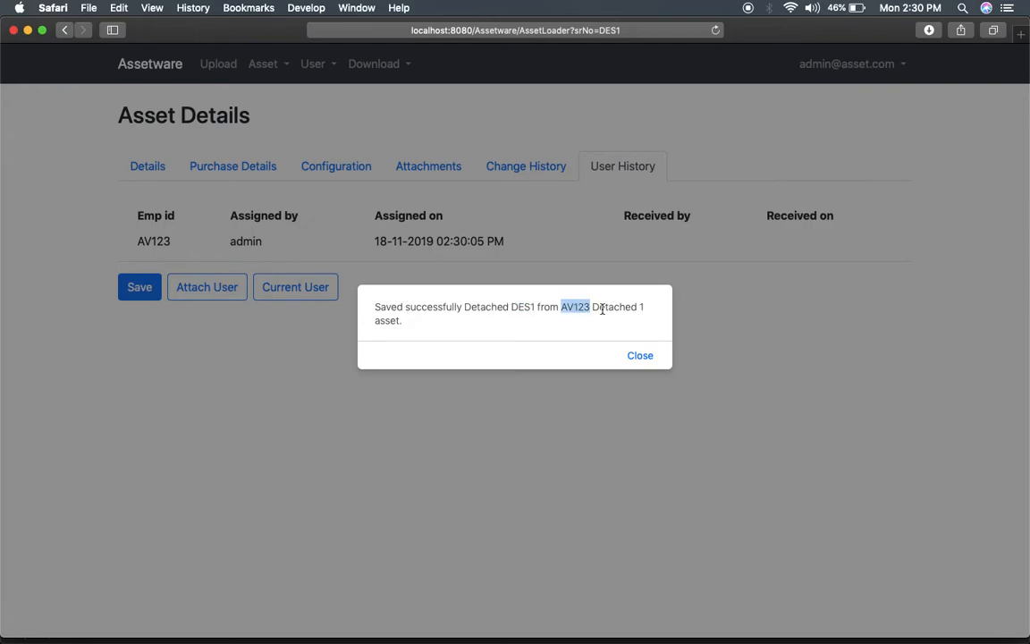
{"action": "left_click", "coordinate": [641, 356]}
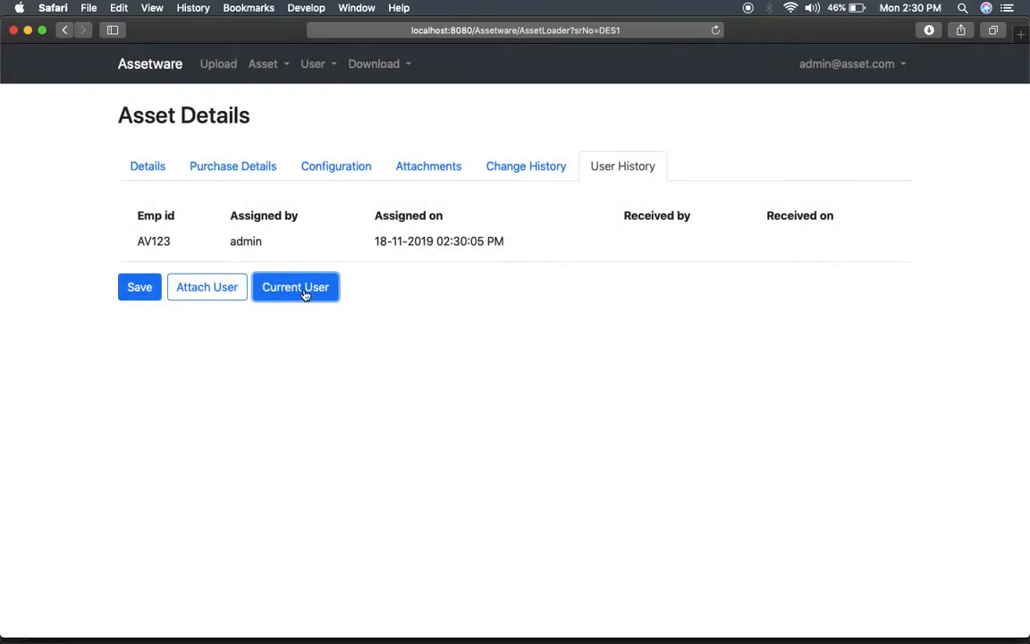
{"action": "left_click", "coordinate": [305, 295]}
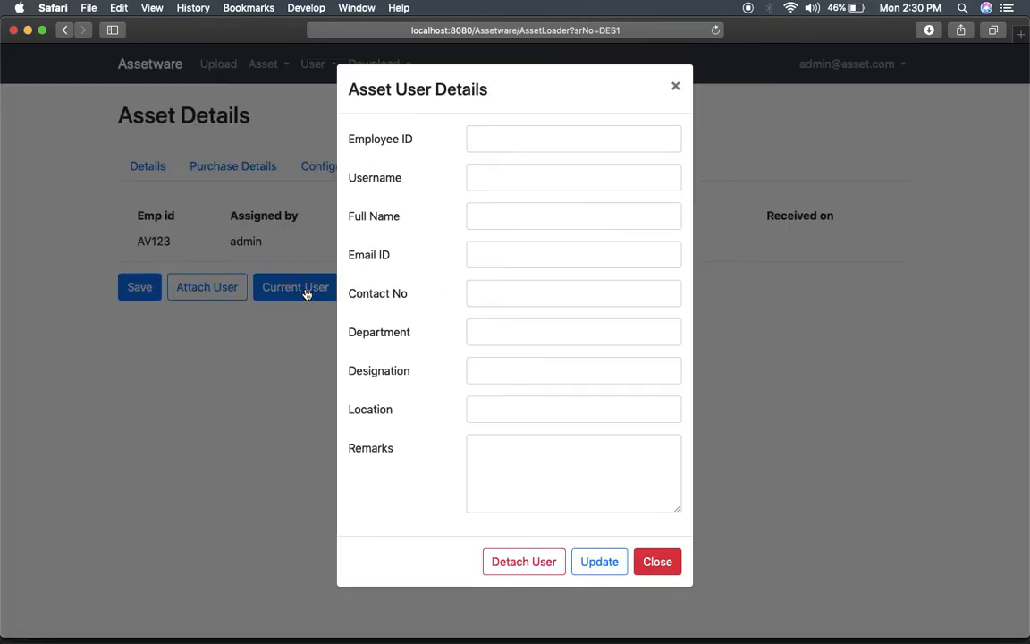
{"action": "left_click", "coordinate": [657, 561]}
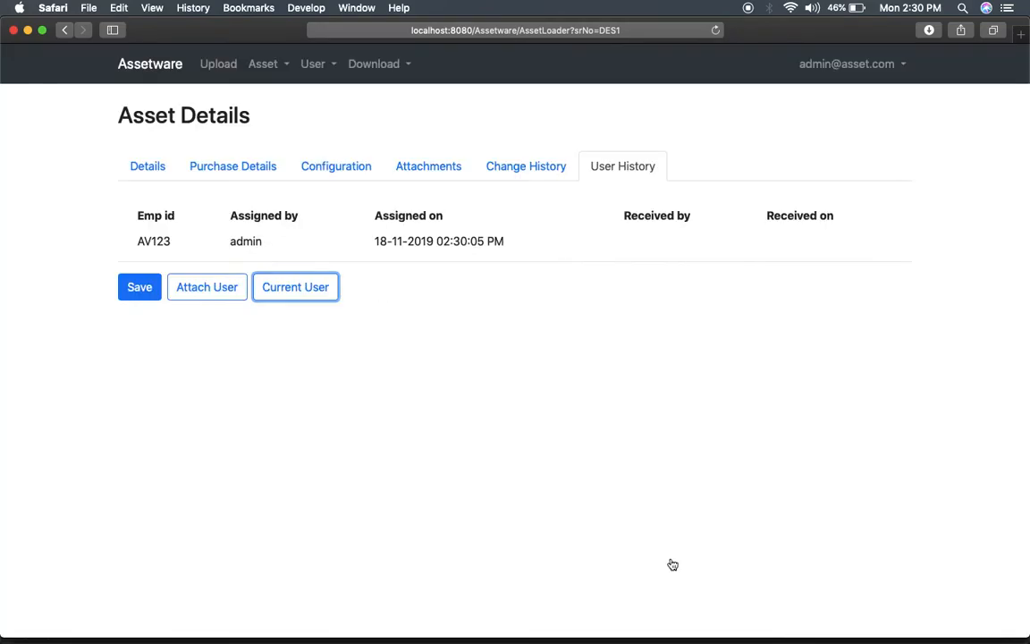
Reload DES1 and check its User History shows the asset received back by admin.
{"action": "left_click", "coordinate": [717, 31]}
{"action": "left_click", "coordinate": [631, 174]}
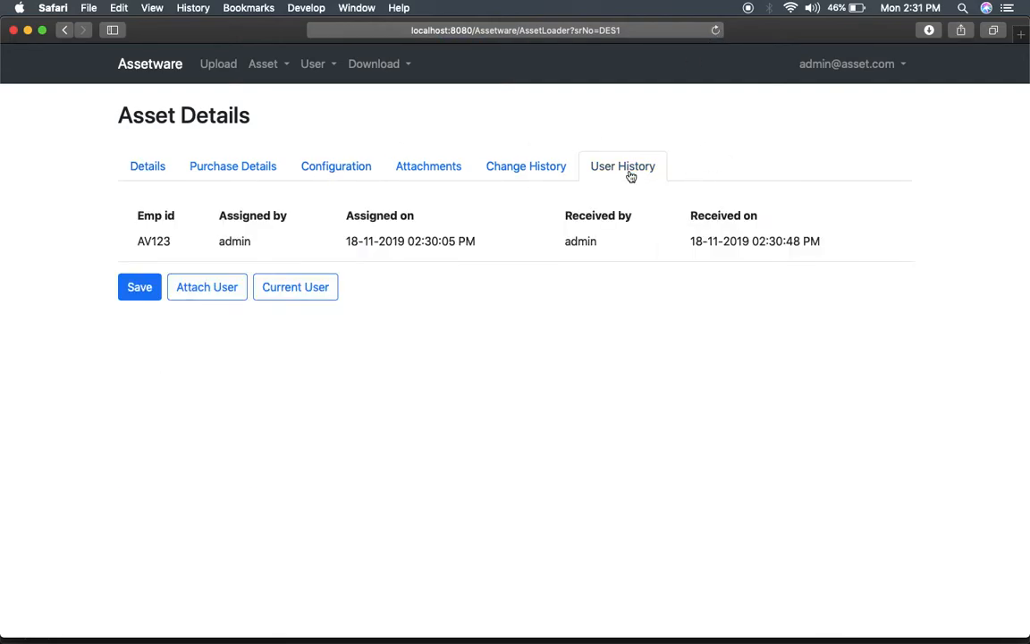
{"action": "double_click", "coordinate": [150, 240]}
{"action": "double_click", "coordinate": [244, 237]}
{"action": "double_click", "coordinate": [585, 241]}
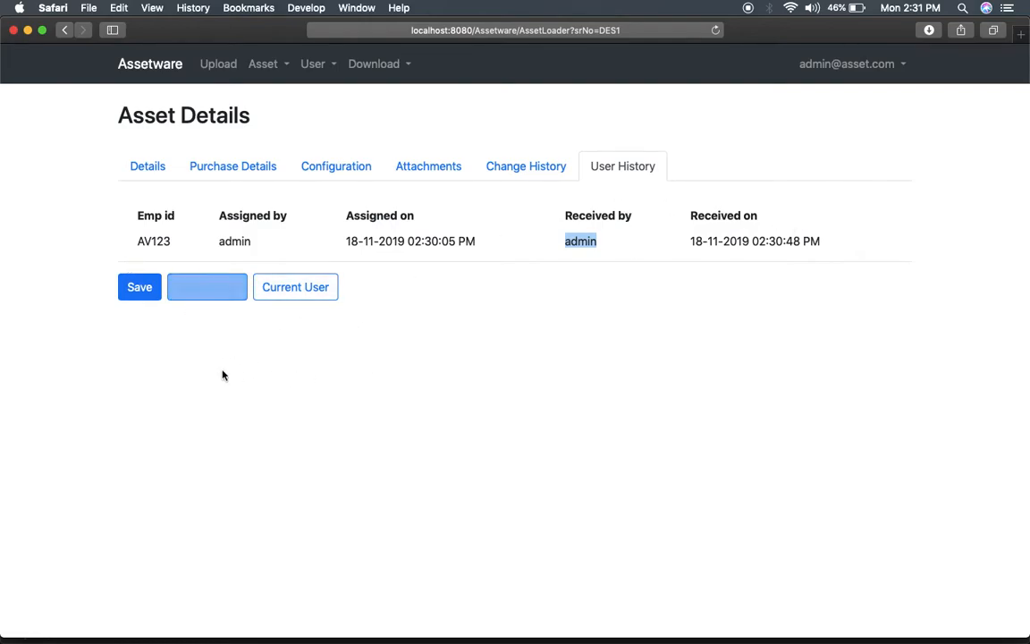
Attach a new employee to DES1 by entering their employee ID.
{"action": "left_click", "coordinate": [213, 295]}
{"action": "left_click", "coordinate": [515, 138]}
{"action": "type", "text": "AS1009"}
{"action": "left_click", "coordinate": [527, 172]}
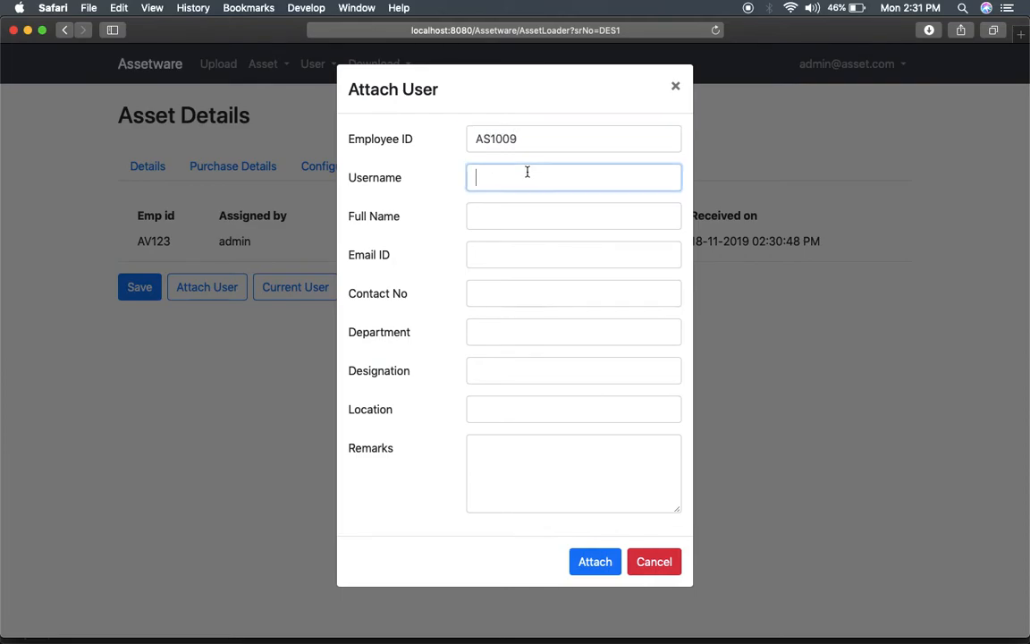
{"action": "left_click", "coordinate": [593, 560]}
{"action": "left_click", "coordinate": [641, 349]}
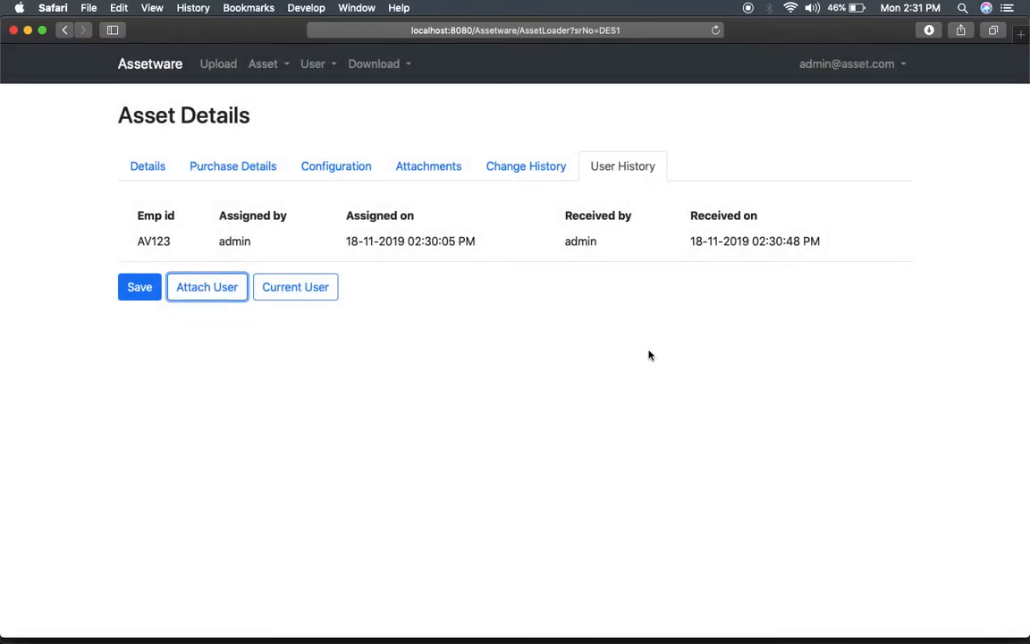
Detach that employee again and reload to view DES1's updated User History.
{"action": "left_click", "coordinate": [313, 290]}
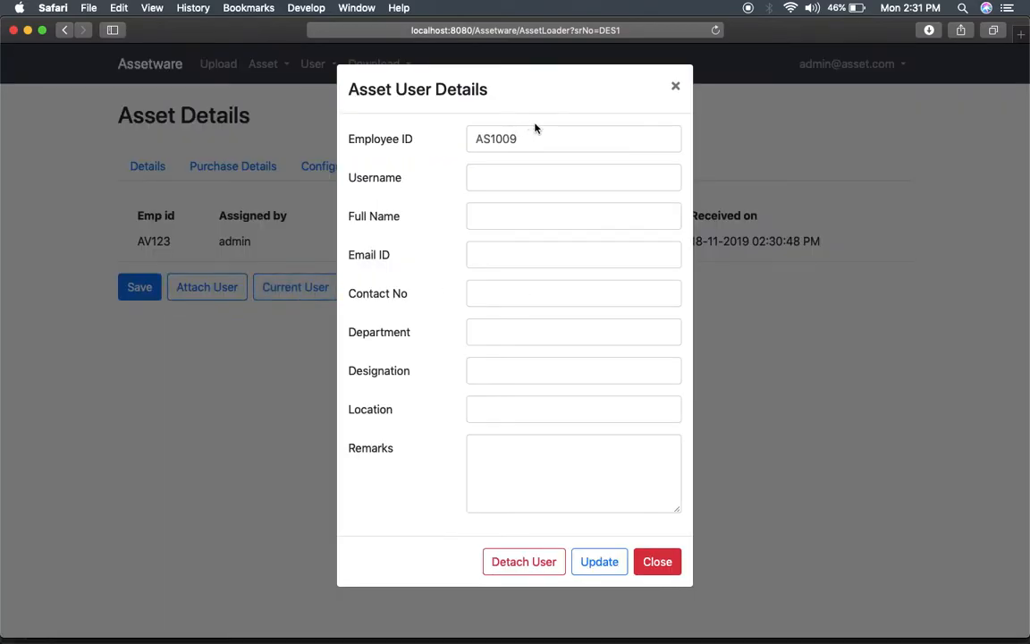
{"action": "left_click", "coordinate": [526, 563]}
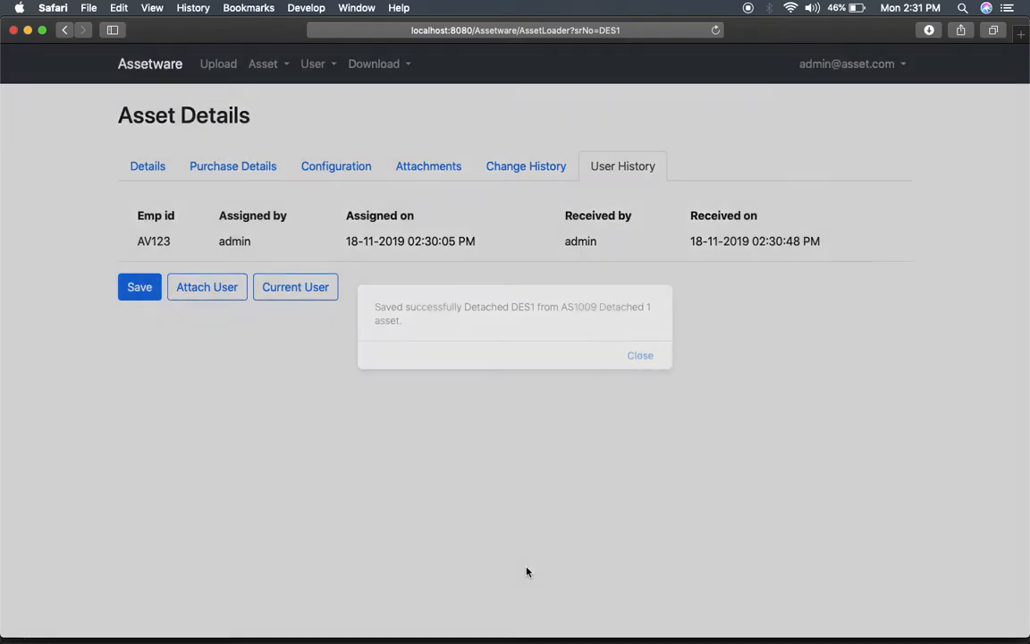
{"action": "left_click", "coordinate": [641, 356]}
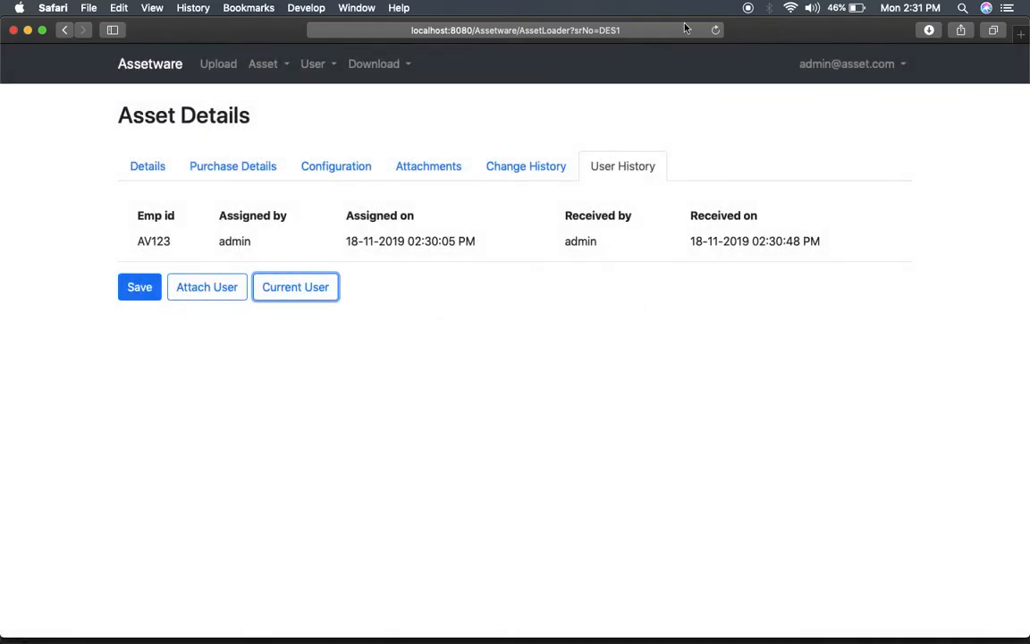
{"action": "left_click", "coordinate": [715, 30]}
{"action": "left_click", "coordinate": [631, 167]}
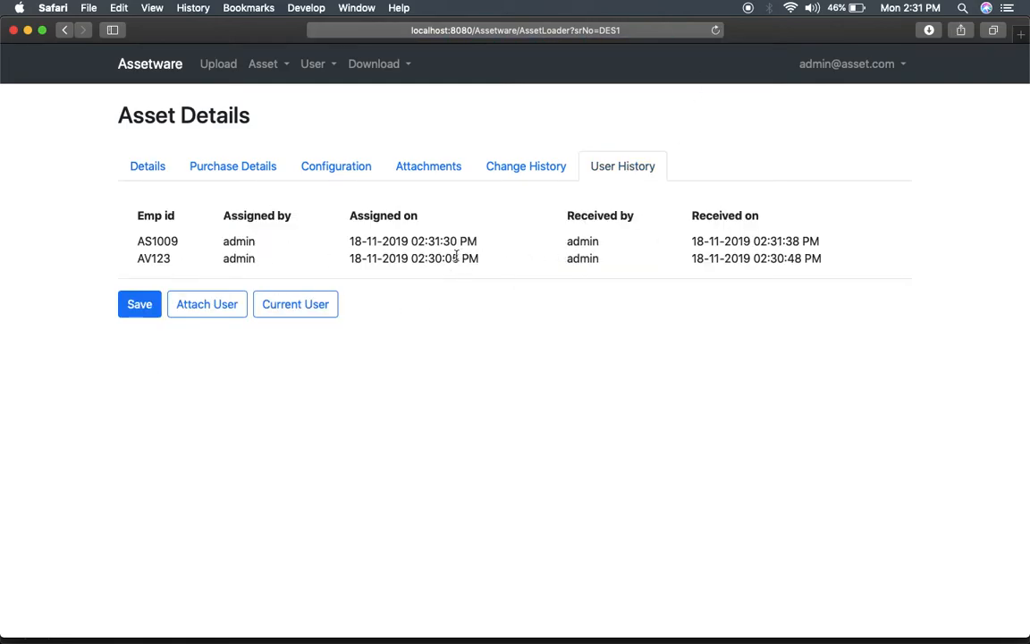
Look through DES1's Change History, Attachments and Details tabs, then open the Asset menu.
{"action": "double_click", "coordinate": [153, 241]}
{"action": "left_click", "coordinate": [137, 231]}
{"action": "left_click", "coordinate": [505, 175]}
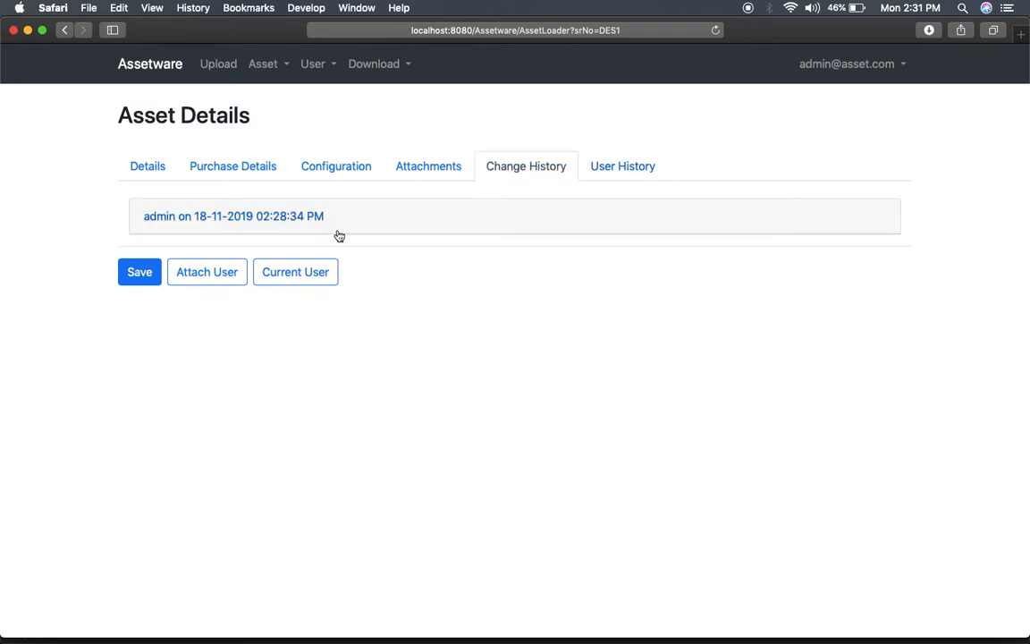
{"action": "left_click", "coordinate": [441, 170]}
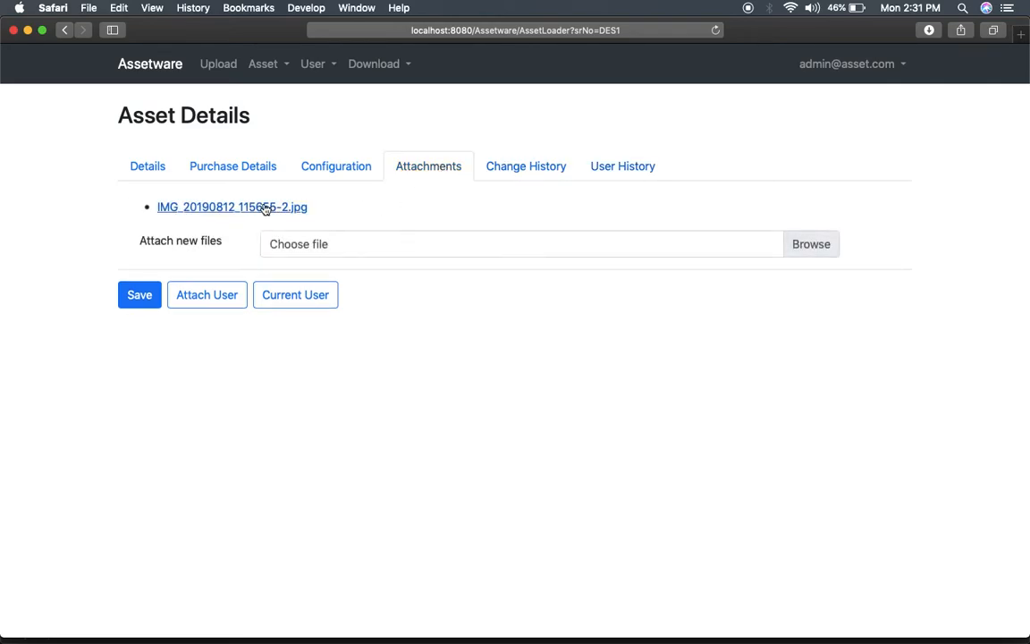
{"action": "left_click", "coordinate": [147, 170]}
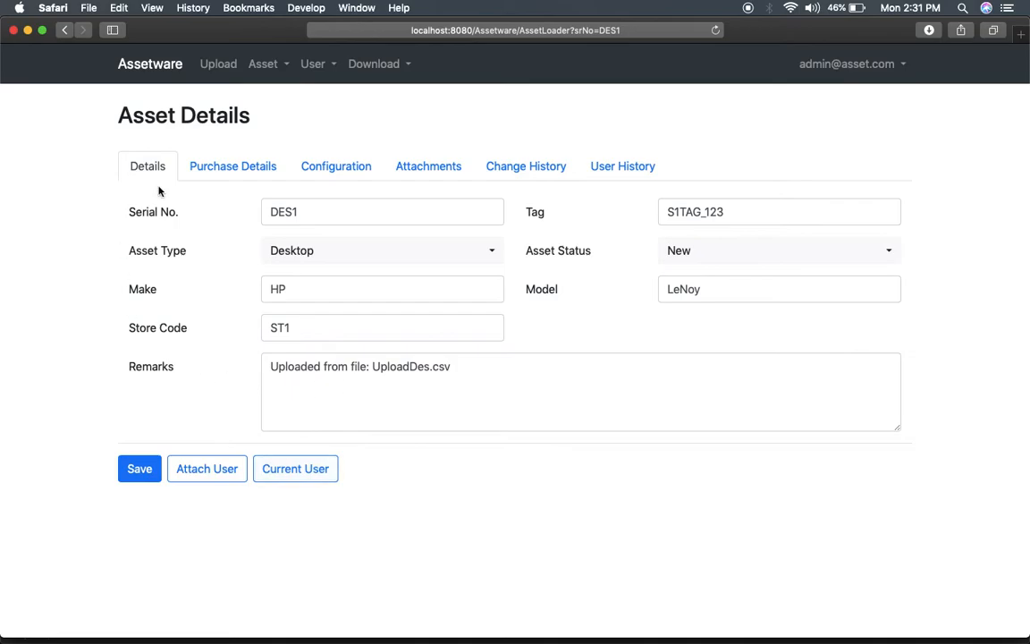
{"action": "left_click", "coordinate": [498, 388]}
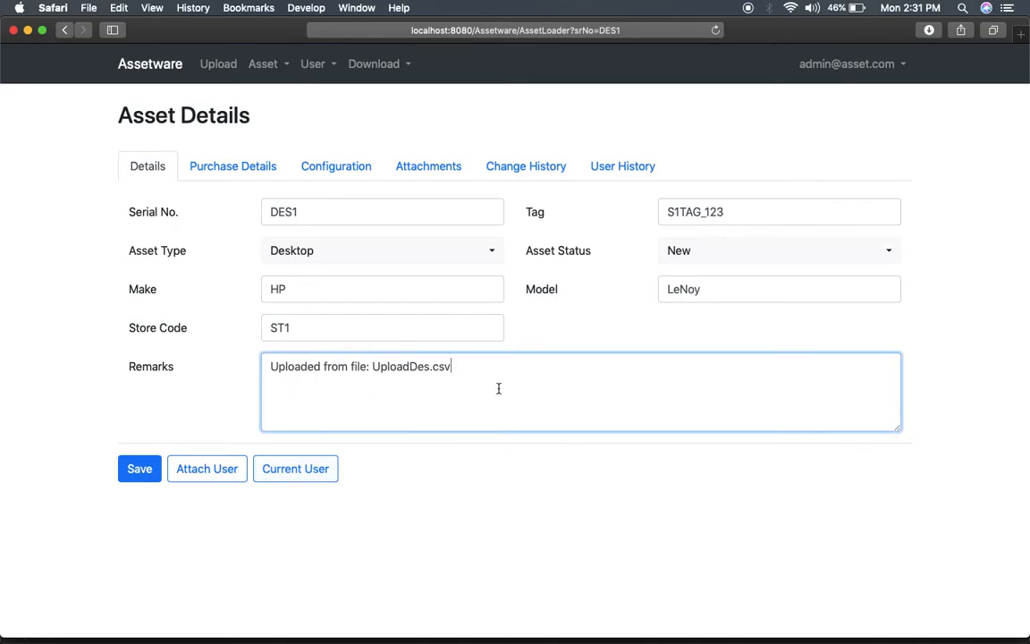
{"action": "left_click", "coordinate": [533, 170]}
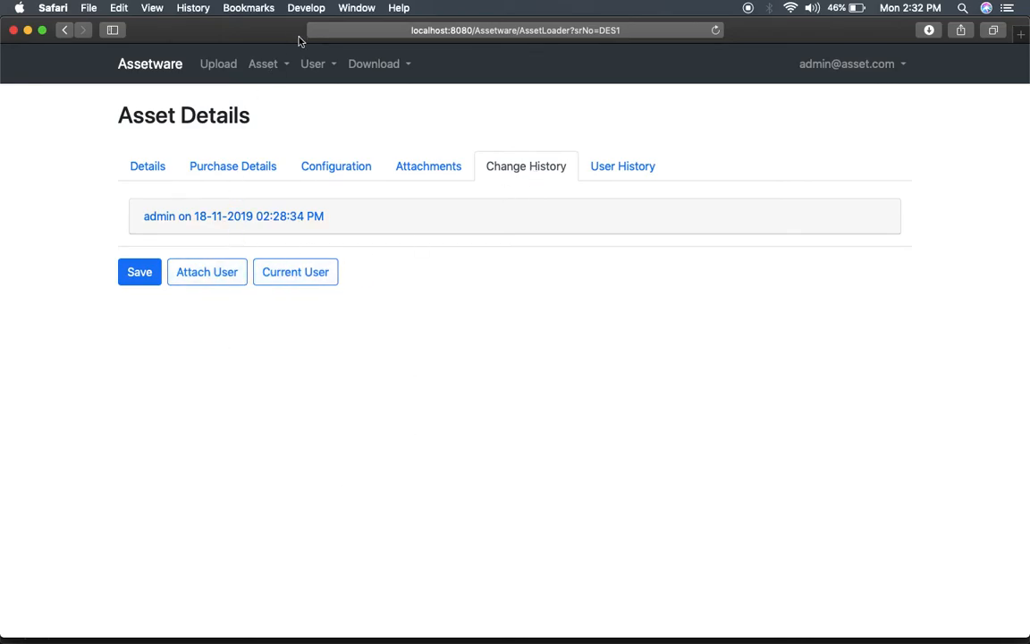
{"action": "left_click", "coordinate": [265, 68]}
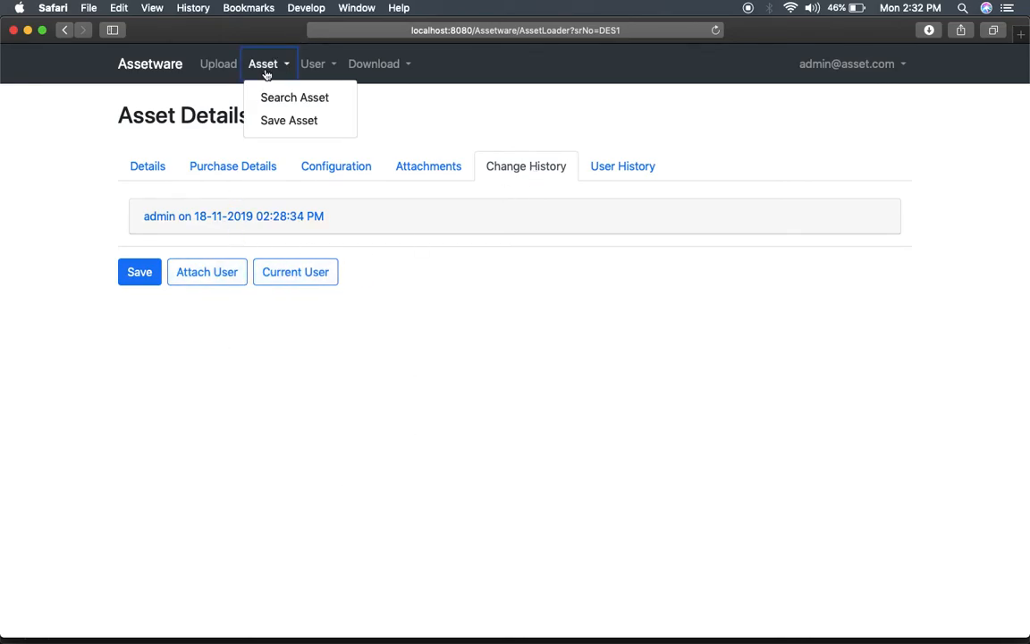
Open a blank Save Asset form and enter 'afa' as the serial number.
{"action": "left_click", "coordinate": [148, 166]}
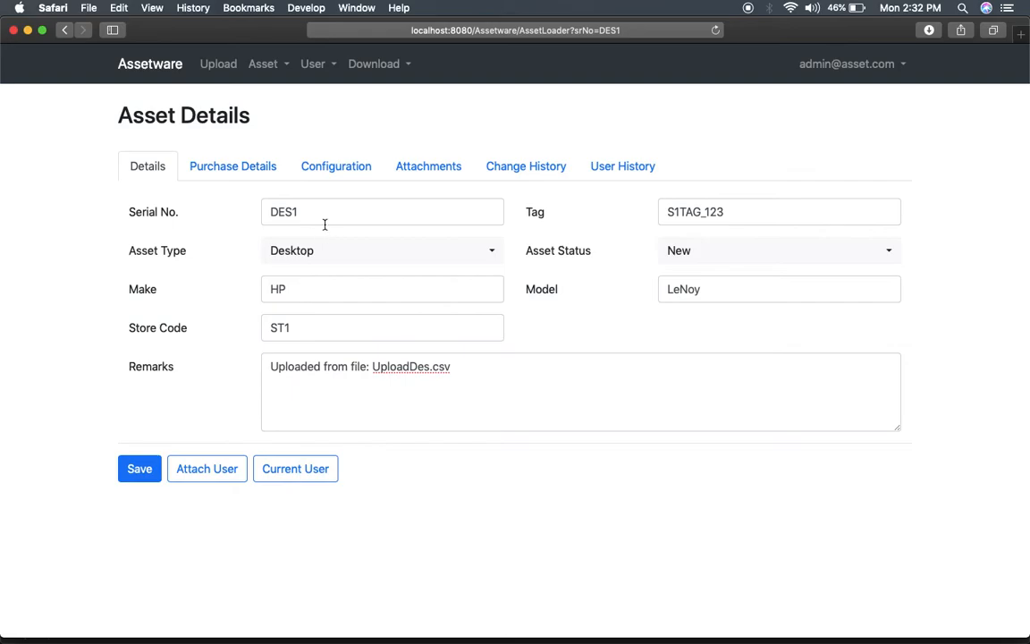
{"action": "left_click", "coordinate": [265, 64]}
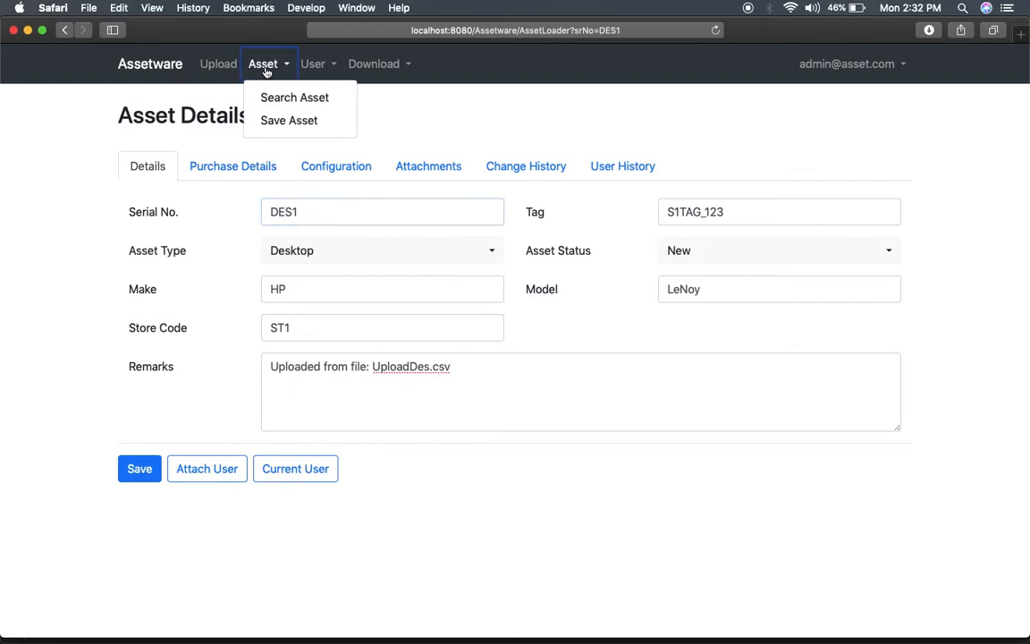
{"action": "left_click", "coordinate": [271, 125]}
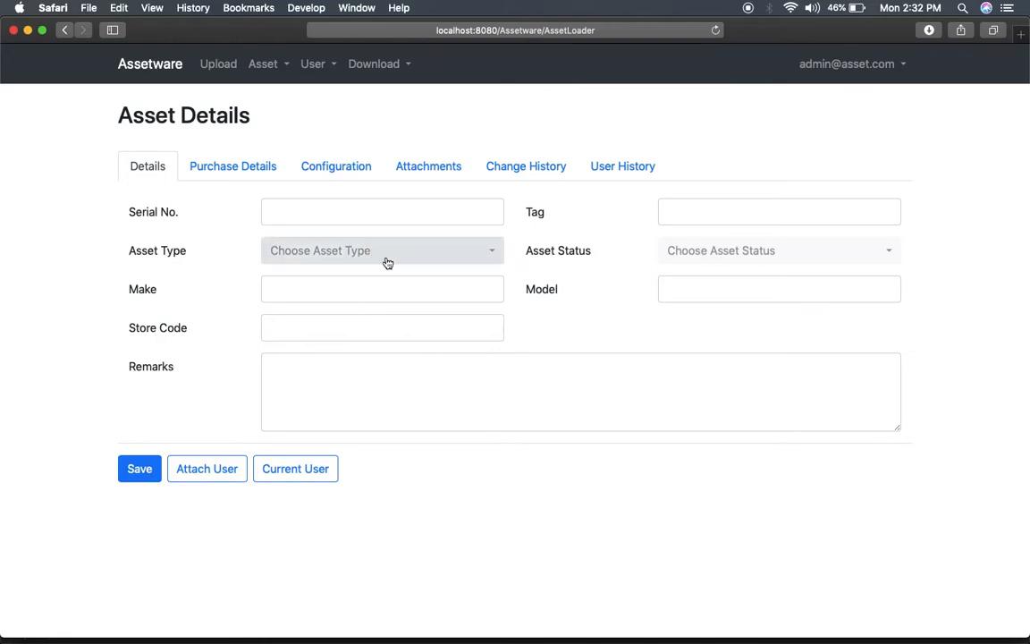
{"action": "left_click", "coordinate": [384, 212]}
{"action": "type", "text": "afa"}
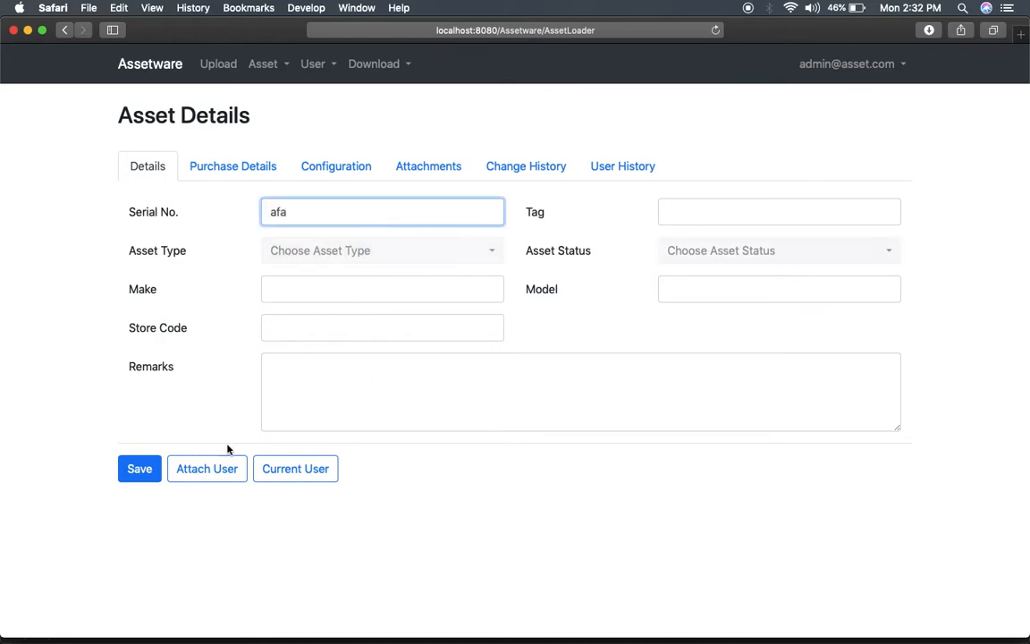
{"action": "left_click", "coordinate": [505, 481]}
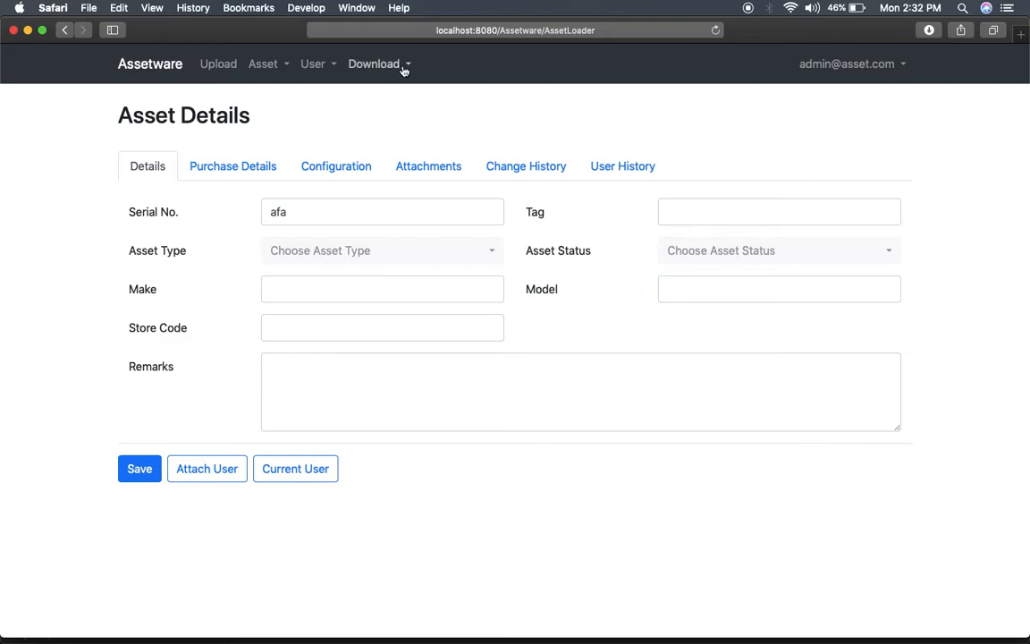
Go to the bulk upload page and check UploadDes.csv in Sublime Text.
{"action": "left_click", "coordinate": [227, 69]}
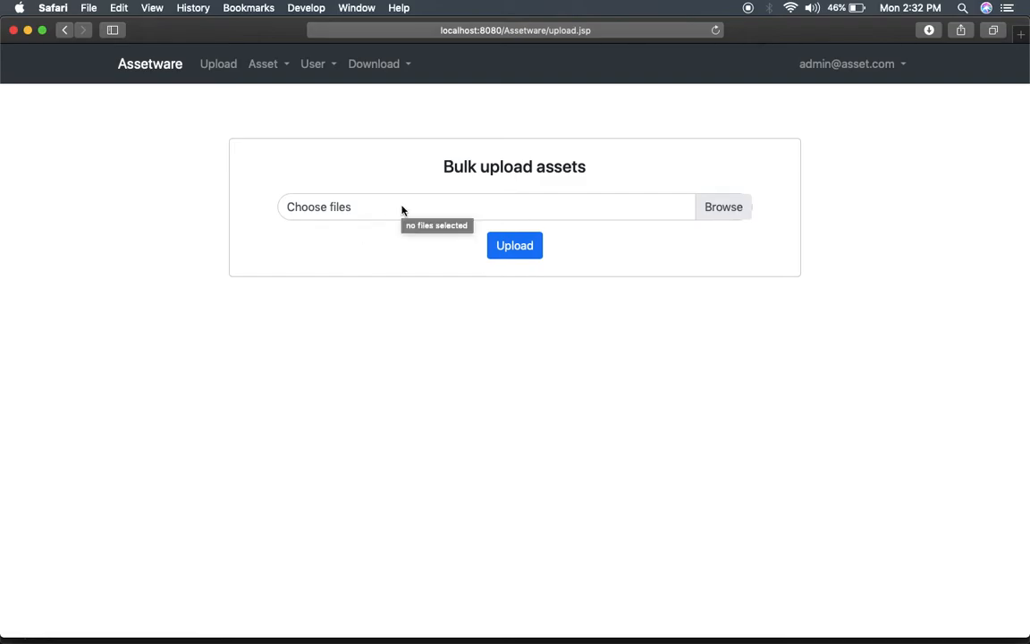
{"action": "key", "text": "super+Tab"}
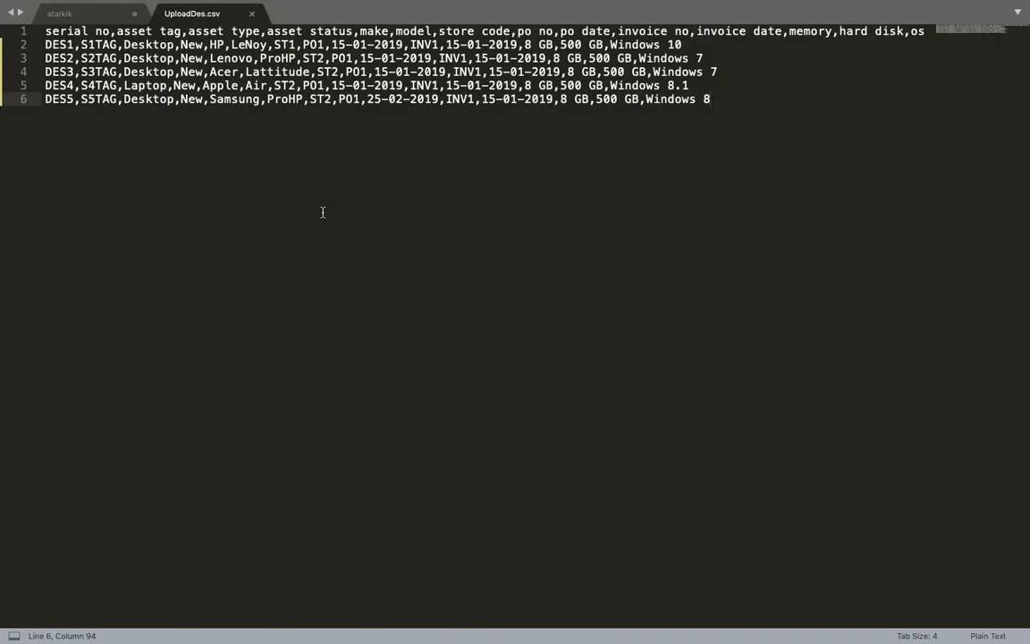
{"action": "key", "text": "super+Tab"}
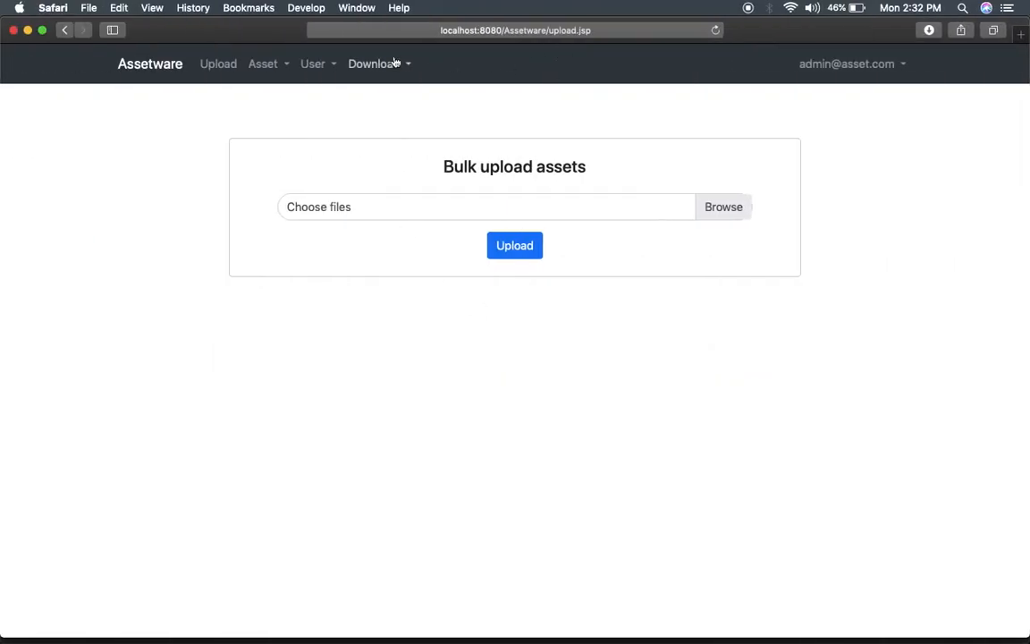
Download the asset upload template CSV, then go to the Simple Search asset page.
{"action": "left_click", "coordinate": [384, 65]}
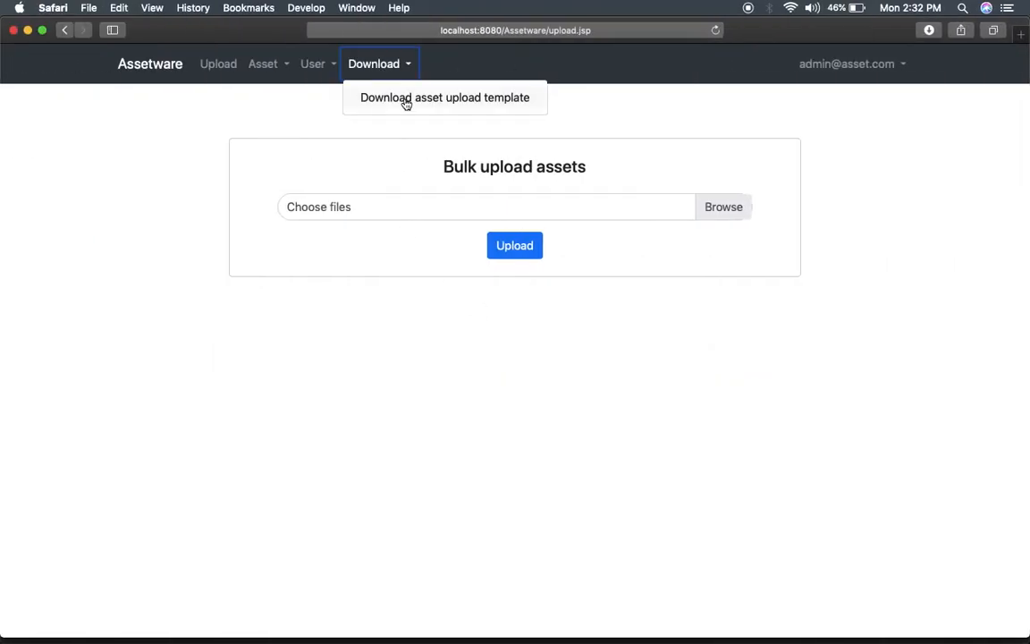
{"action": "left_click", "coordinate": [407, 102]}
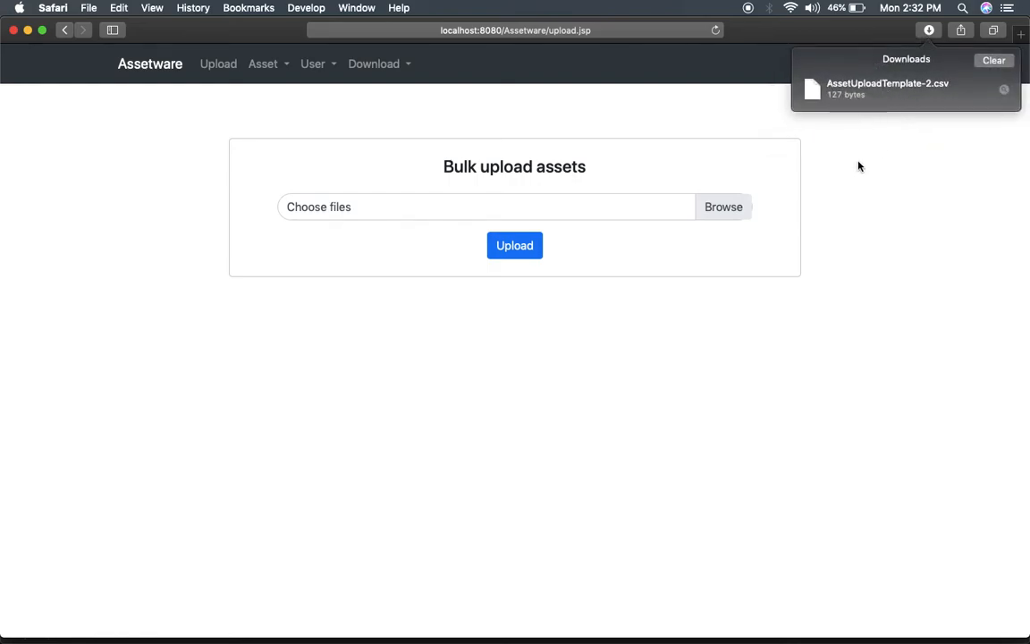
{"action": "left_click", "coordinate": [273, 67]}
{"action": "left_click", "coordinate": [290, 97]}
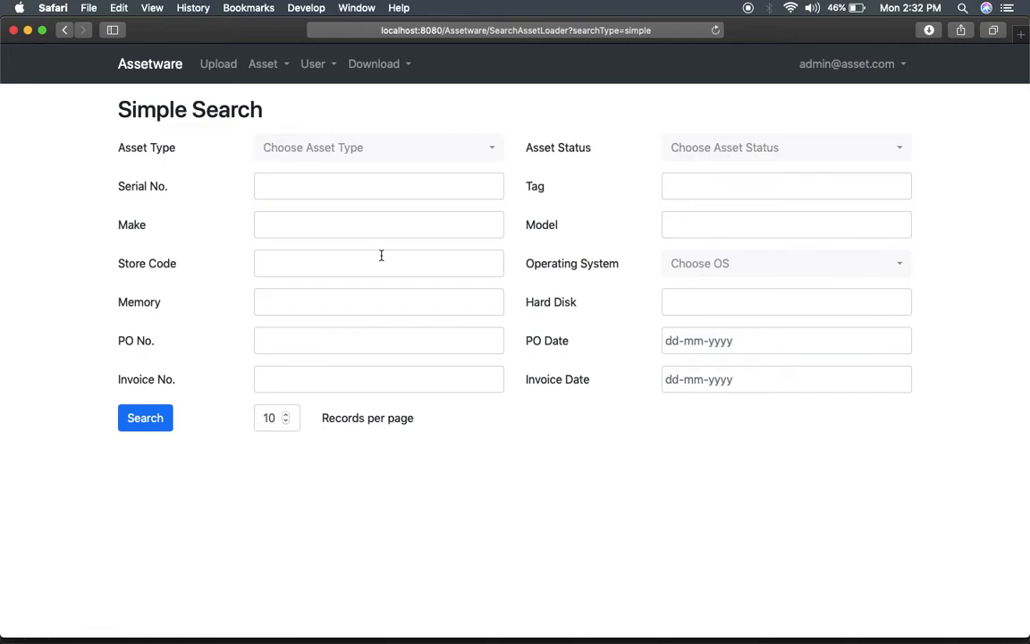
Search for Desktop assets with status In use, returning 9 results.
{"action": "left_click", "coordinate": [432, 150]}
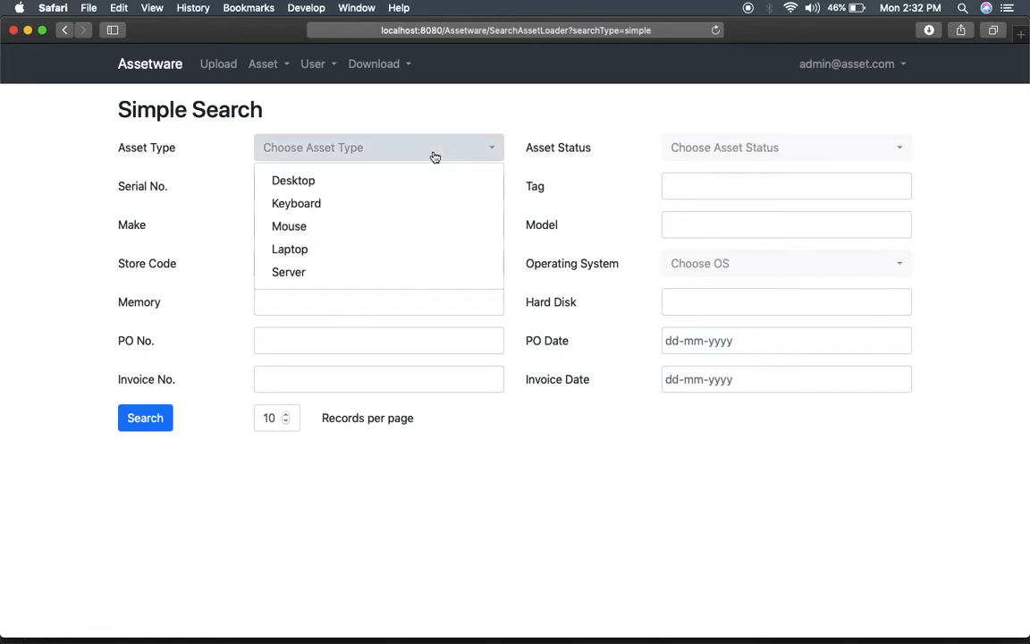
{"action": "left_click", "coordinate": [370, 181]}
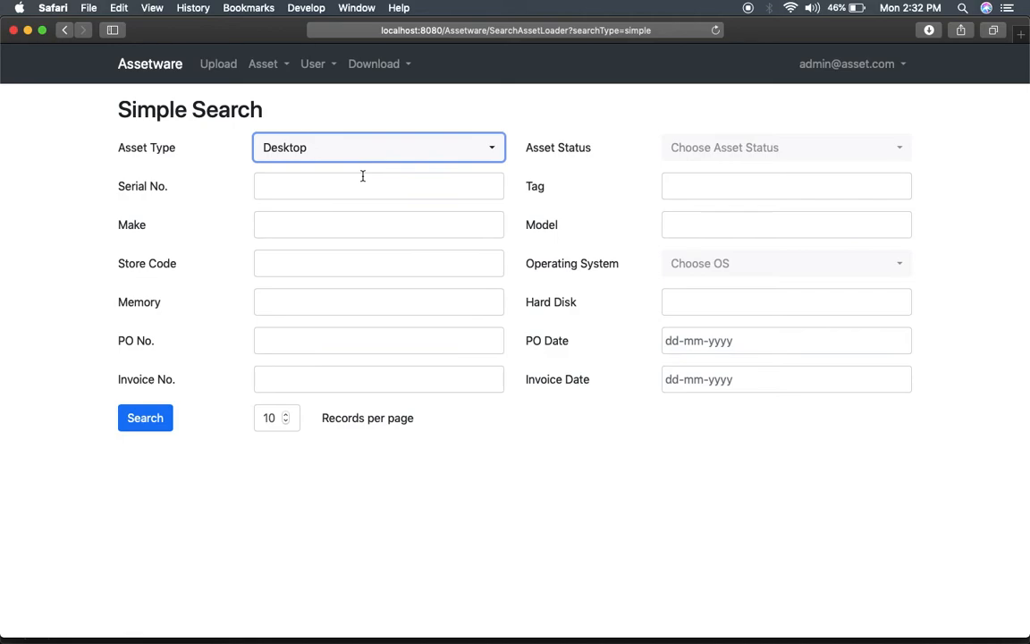
{"action": "left_click", "coordinate": [705, 150]}
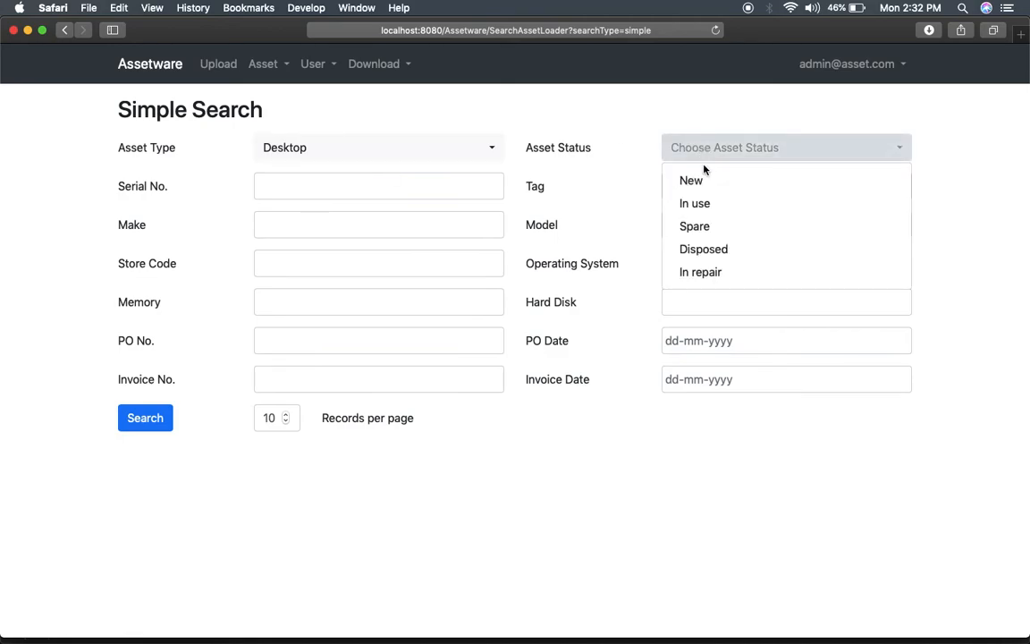
{"action": "left_click", "coordinate": [690, 207]}
{"action": "left_click", "coordinate": [152, 424]}
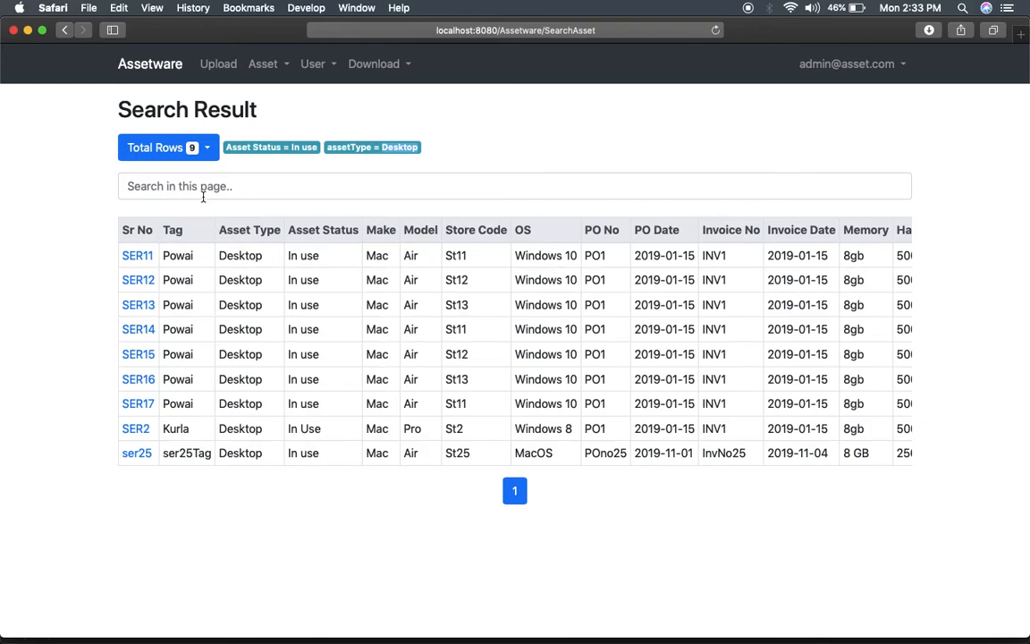
{"action": "left_click", "coordinate": [239, 184]}
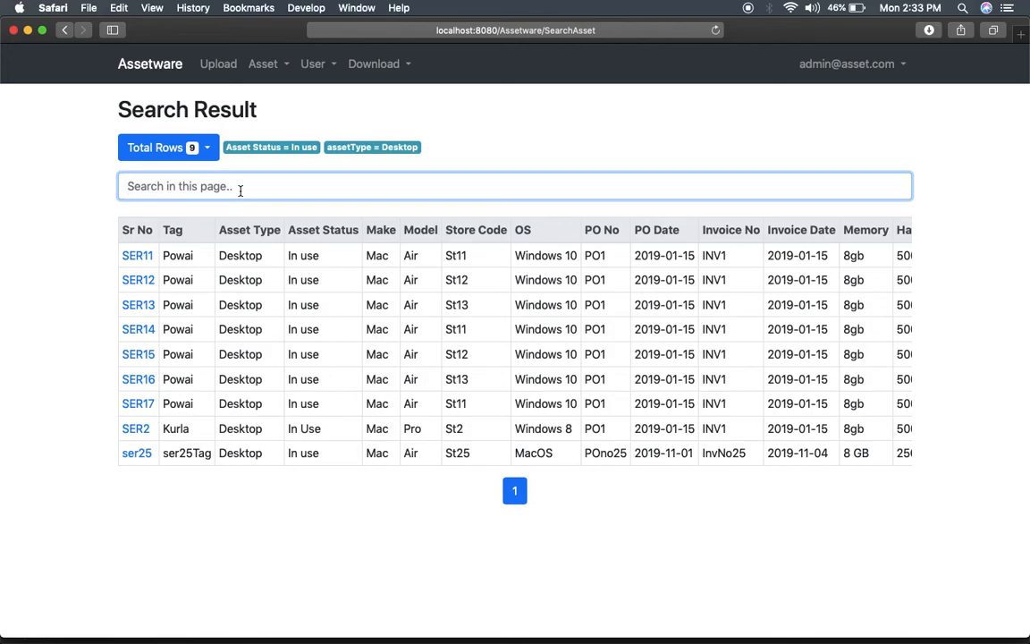
{"action": "type", "text": "I"}
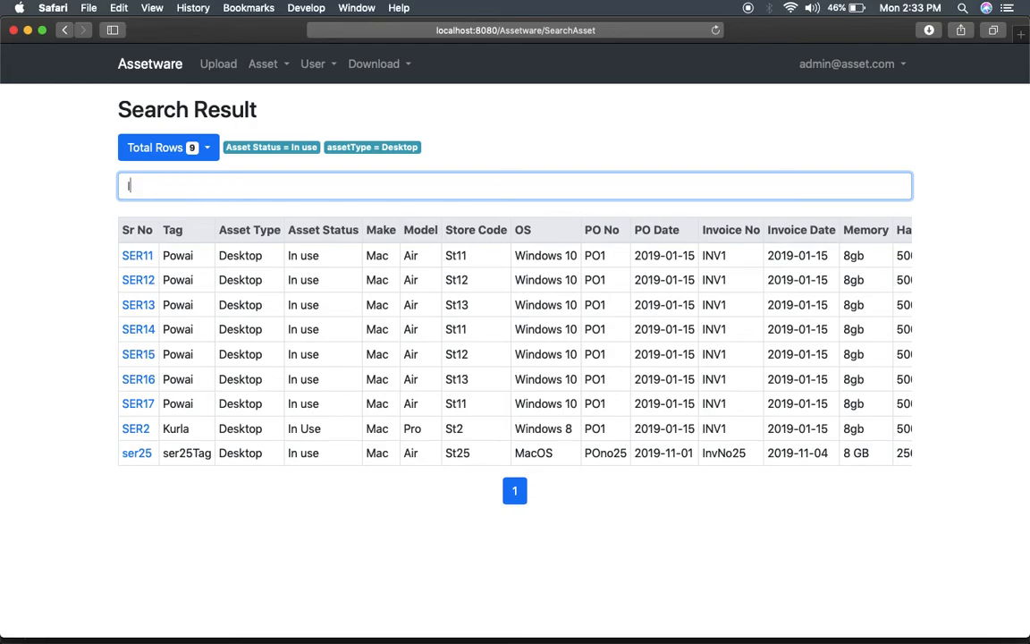
{"action": "type", "text": "nv25"}
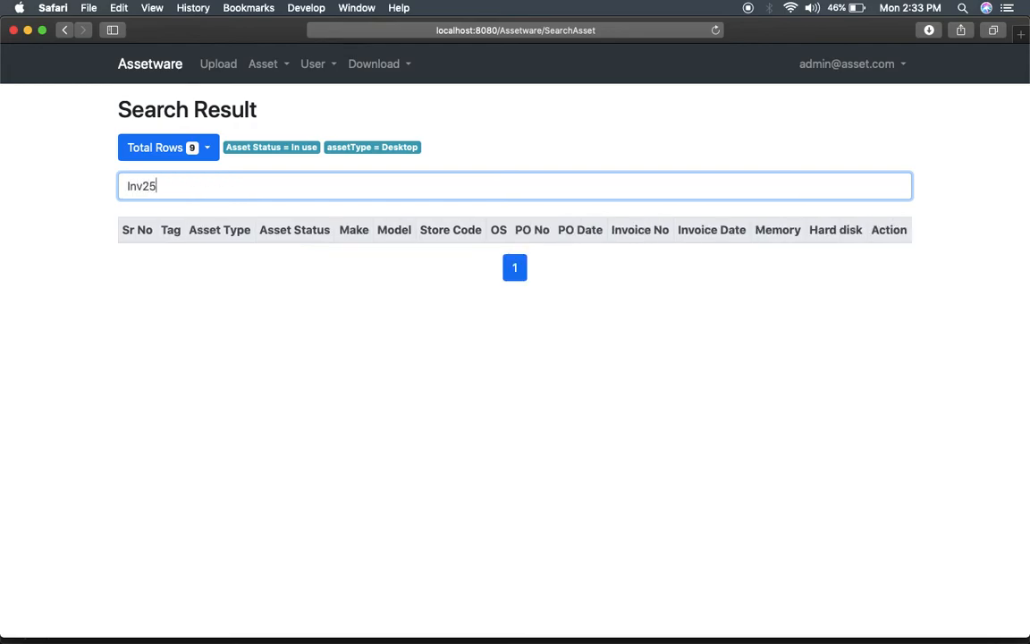
{"action": "key", "text": "BackSpace"}
{"action": "key", "text": "BackSpace"}
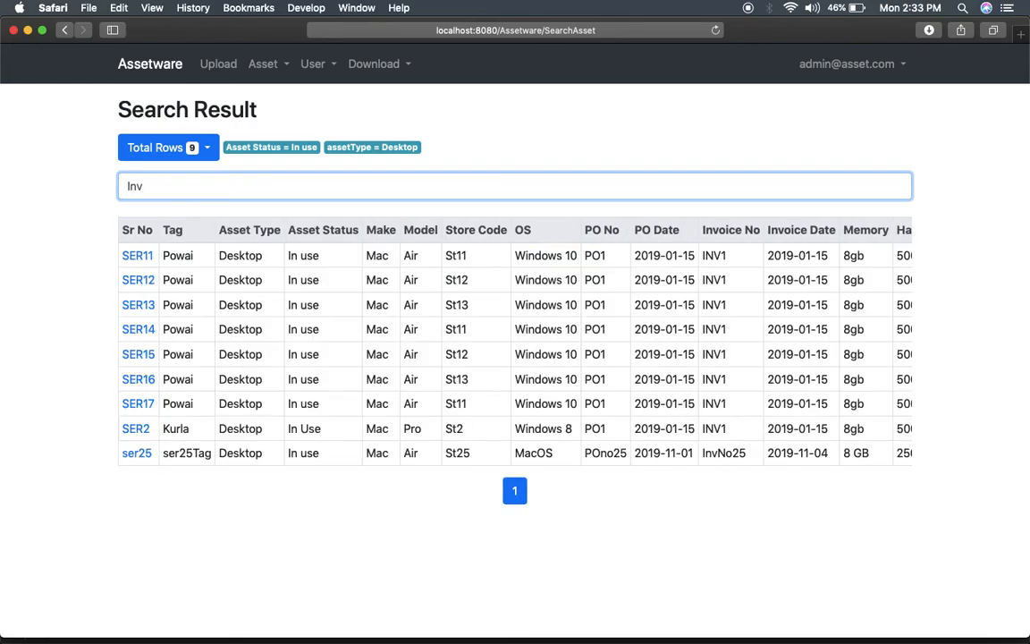
{"action": "type", "text": "No2"}
{"action": "key", "text": "BackSpace"}
{"action": "key", "text": "BackSpace"}
{"action": "key", "text": "BackSpace"}
{"action": "key", "text": "BackSpace"}
{"action": "key", "text": "BackSpace"}
{"action": "key", "text": "BackSpace"}
{"action": "type", "text": "Windows 8"}
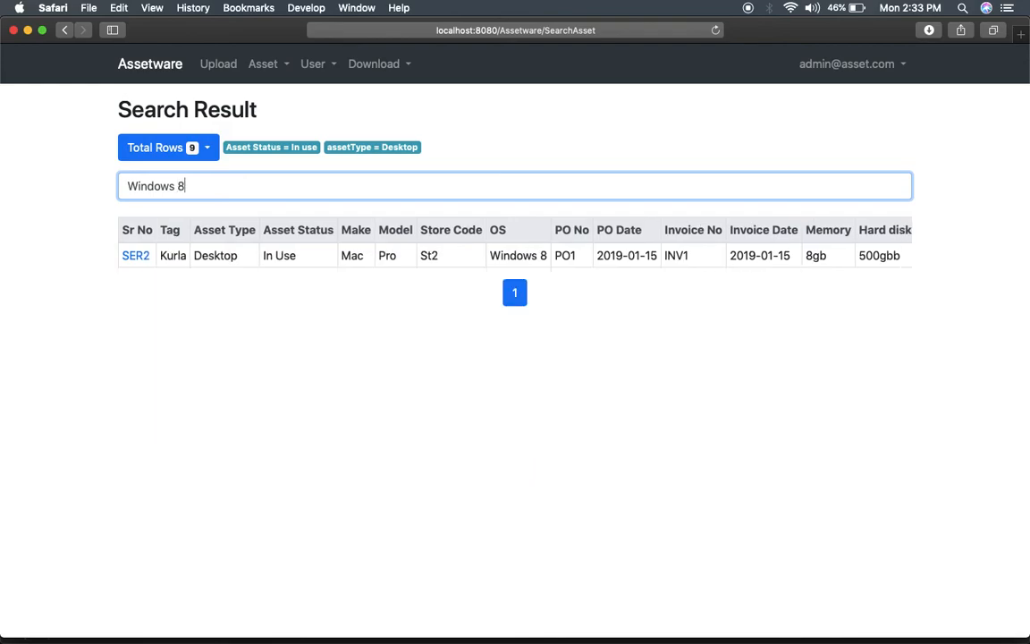
{"action": "key", "text": "BackSpace"}
{"action": "key", "text": "BackSpace"}
{"action": "key", "text": "BackSpace"}
{"action": "key", "text": "BackSpace"}
{"action": "key", "text": "BackSpace"}
{"action": "key", "text": "BackSpace"}
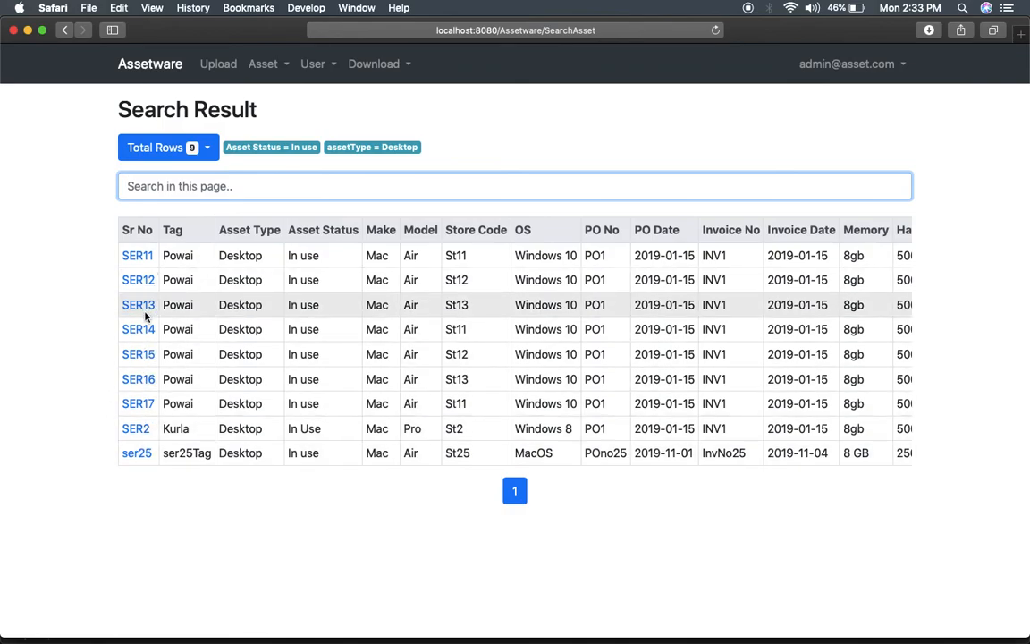
{"action": "left_click", "coordinate": [148, 282]}
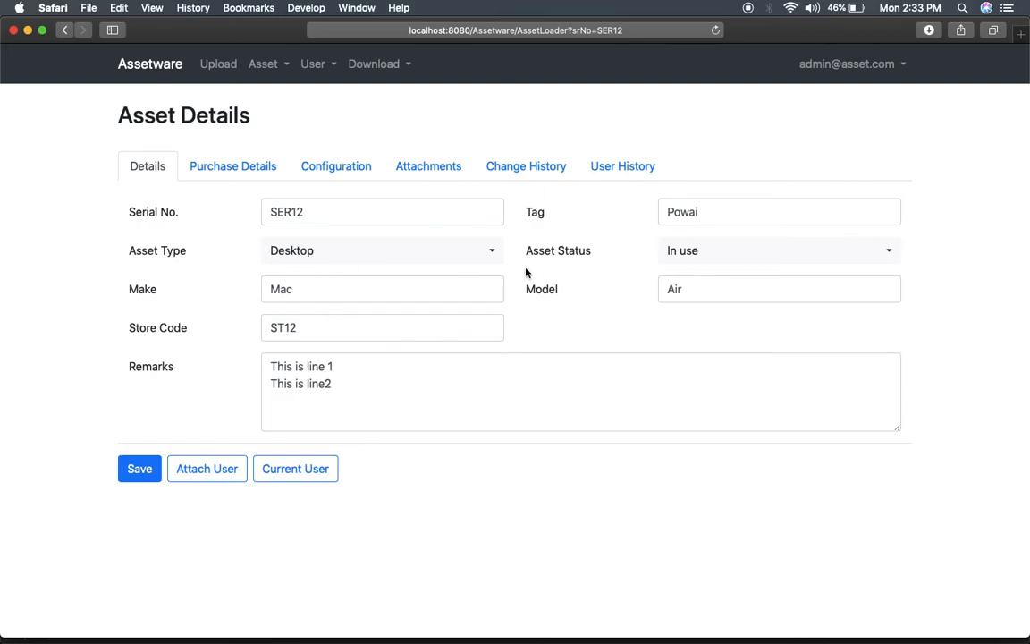
{"action": "left_click", "coordinate": [255, 169]}
{"action": "left_click", "coordinate": [336, 170]}
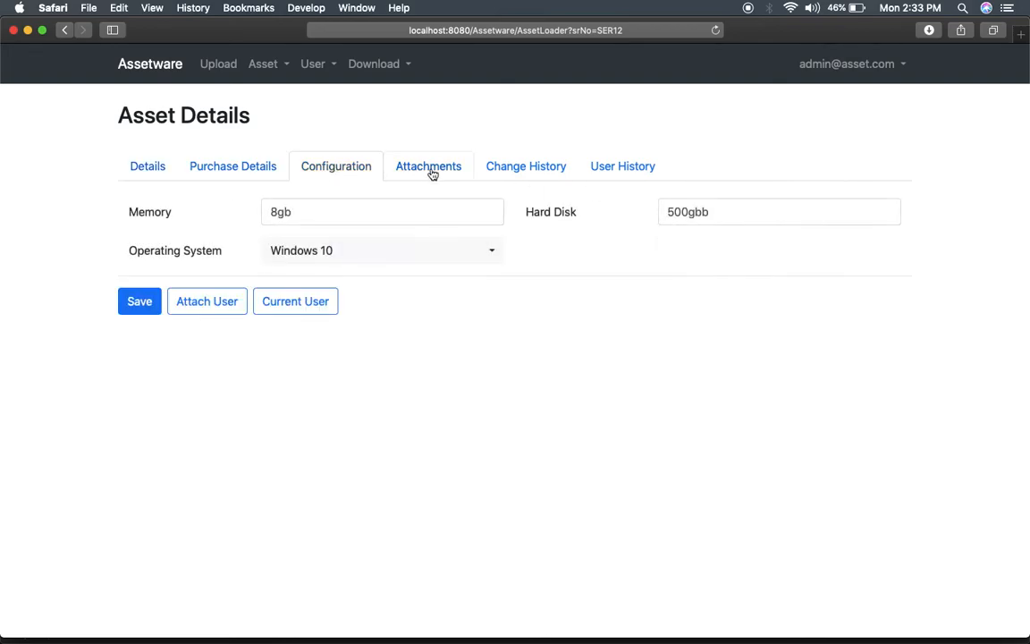
{"action": "left_click", "coordinate": [429, 169]}
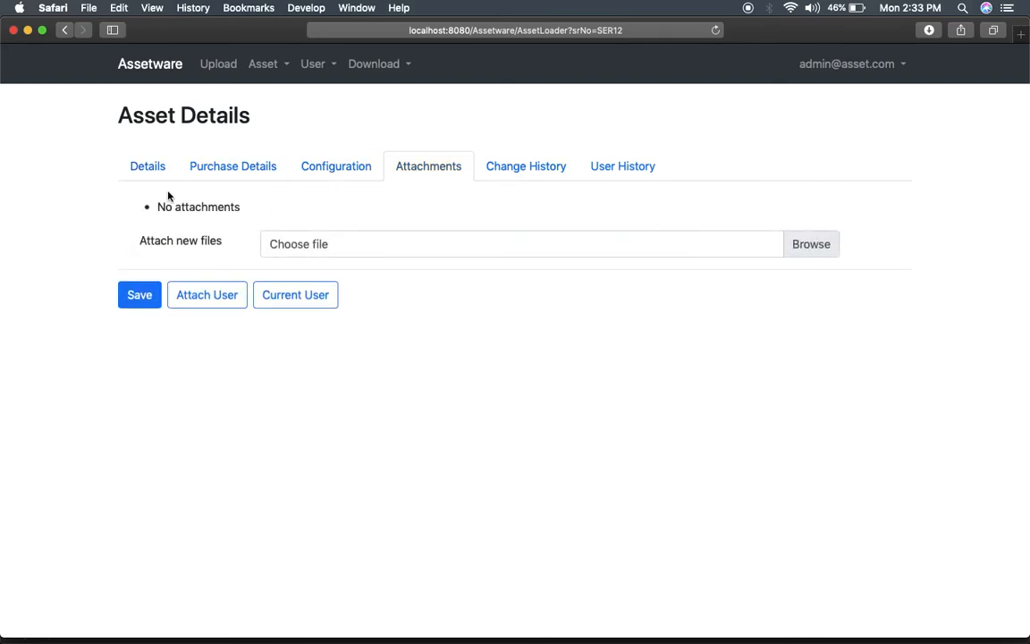
{"action": "scroll", "coordinate": [170, 192], "scroll_direction": "left", "scroll_amount": 5}
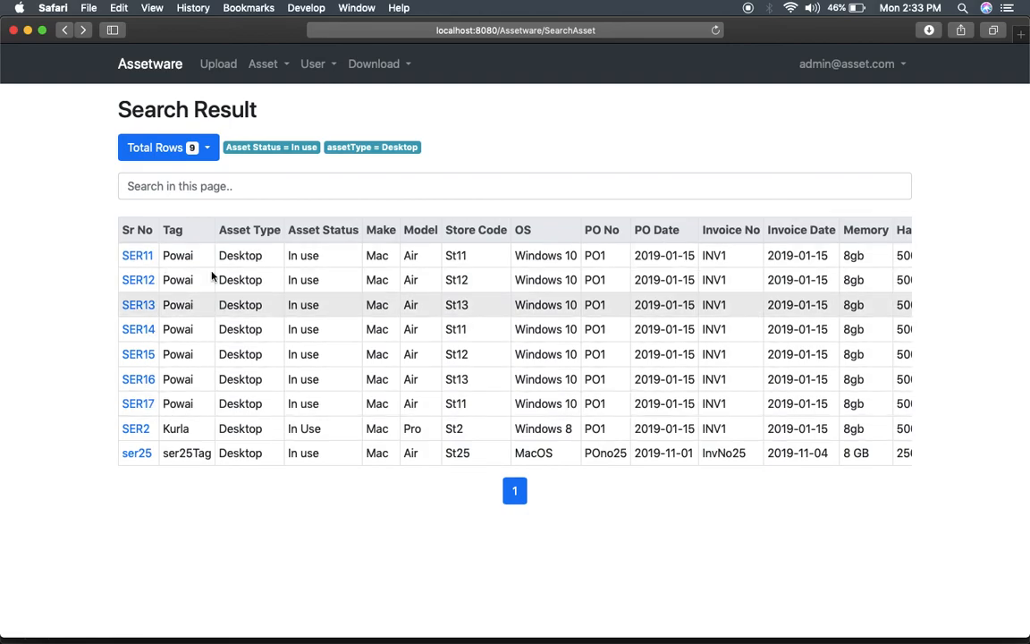
{"action": "left_click", "coordinate": [208, 148]}
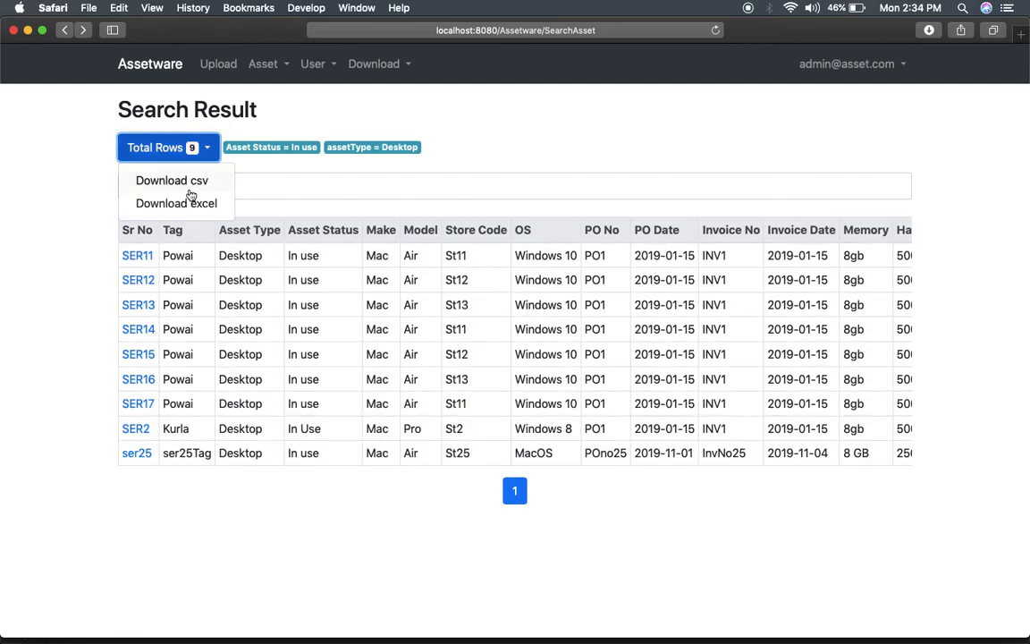
{"action": "left_click", "coordinate": [199, 182]}
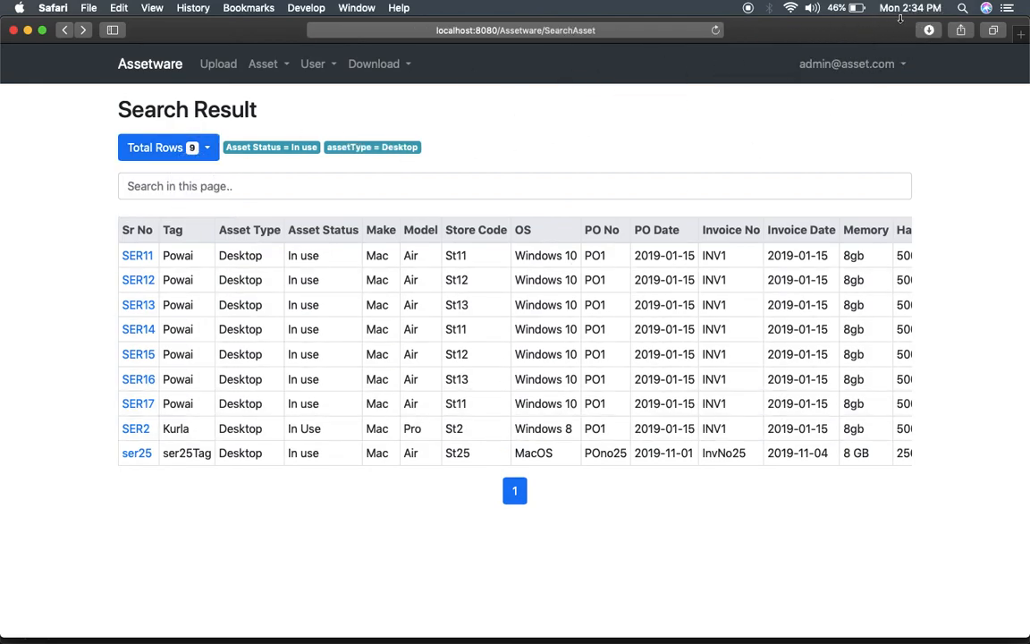
{"action": "left_click", "coordinate": [931, 30]}
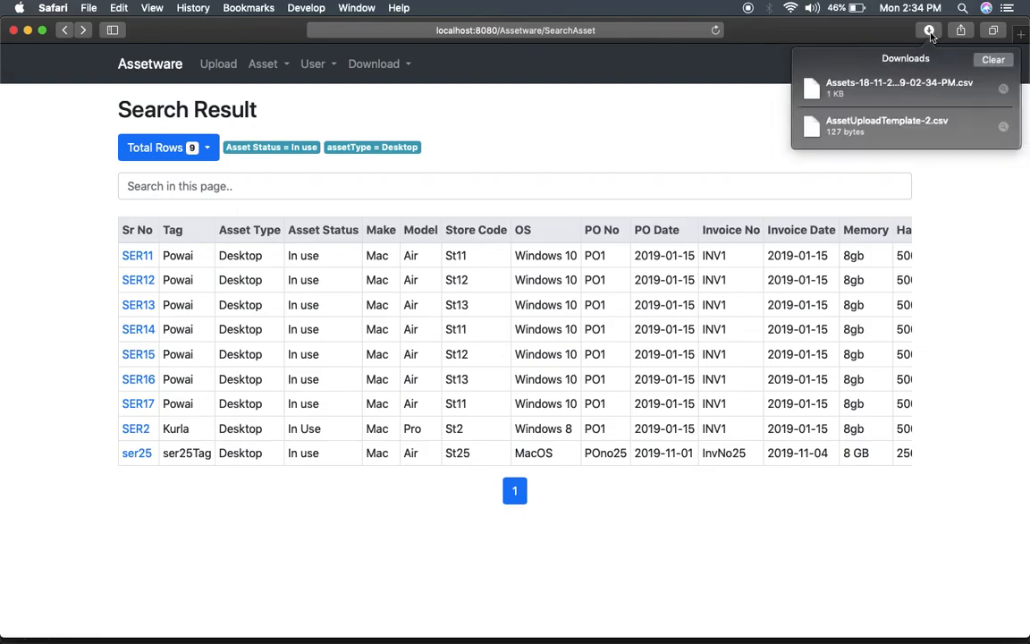
{"action": "left_click", "coordinate": [1004, 93]}
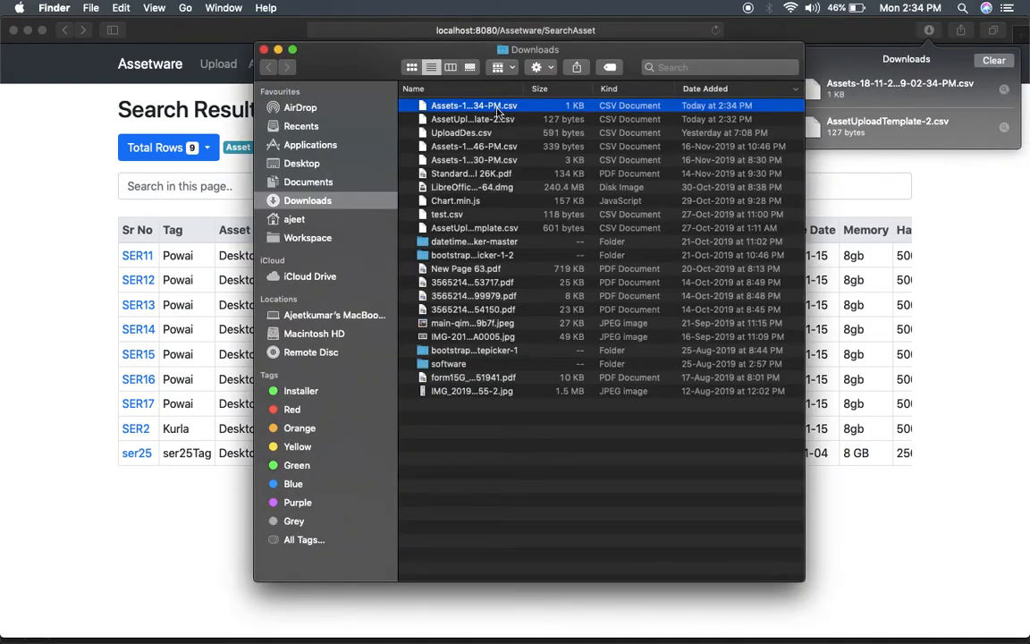
{"action": "right_click", "coordinate": [498, 108]}
{"action": "mouse_move", "coordinate": [581, 128]}
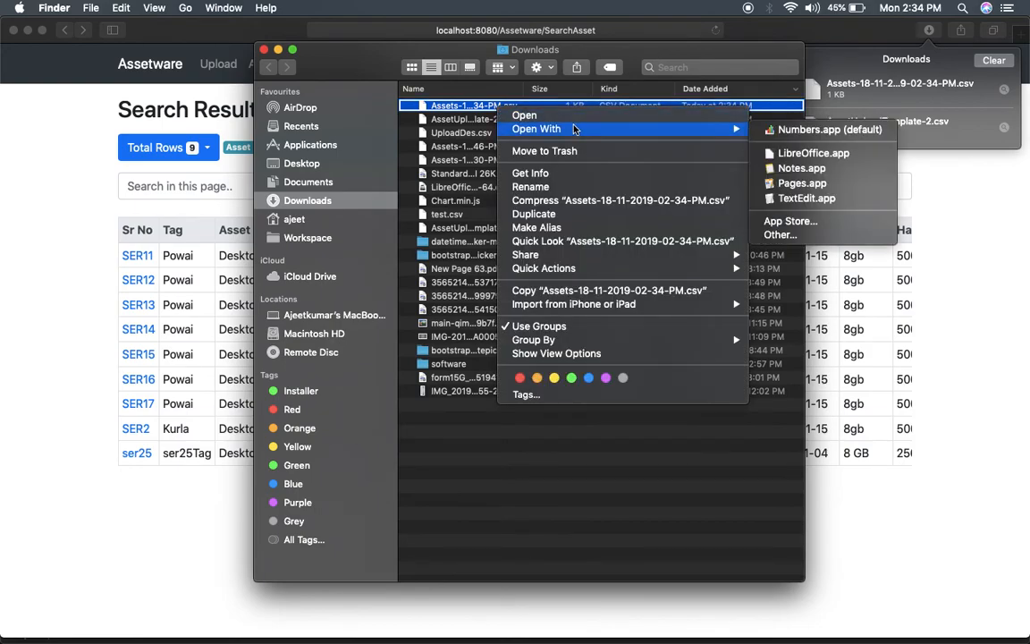
{"action": "left_click", "coordinate": [797, 134]}
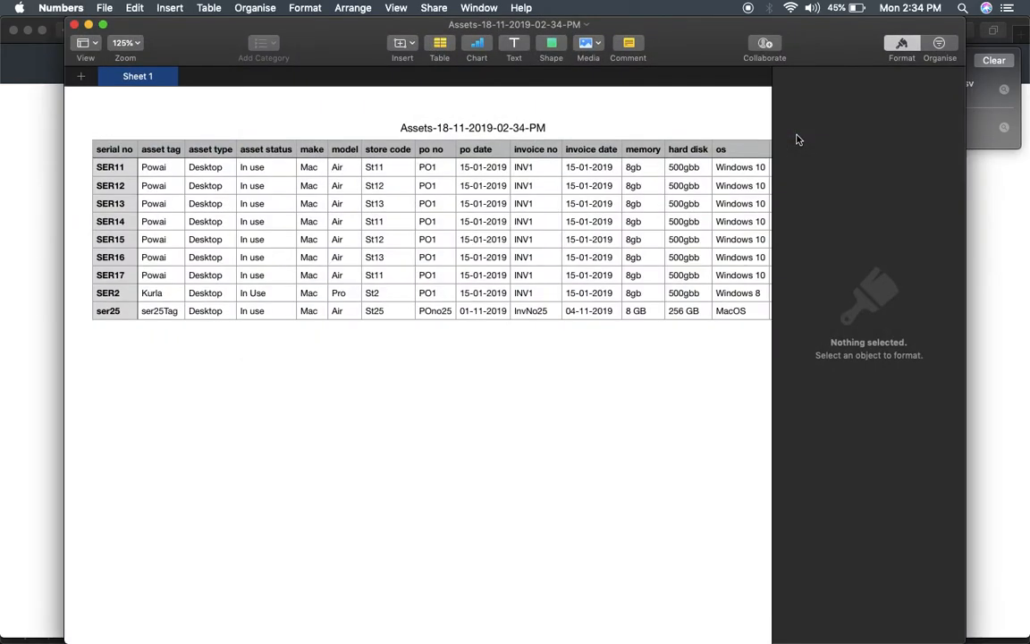
Hide the Format sidebar to view all columns, then close Numbers and the Downloads window.
{"action": "left_click", "coordinate": [902, 44]}
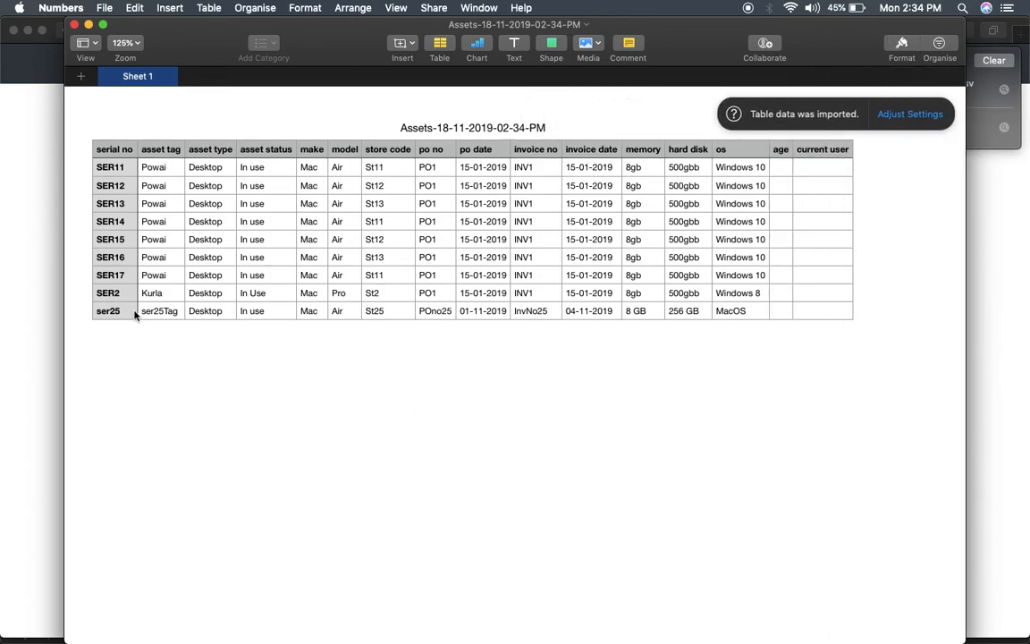
{"action": "left_click", "coordinate": [74, 25]}
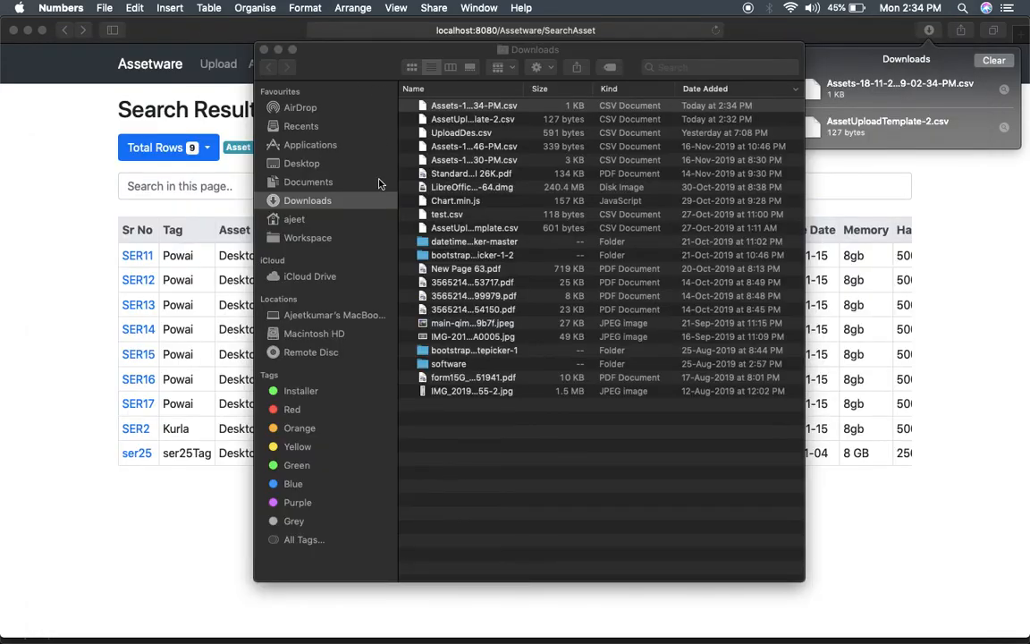
{"action": "left_click", "coordinate": [264, 49]}
Run a new Simple Search with Operating System set to Linux.
{"action": "left_click", "coordinate": [207, 148]}
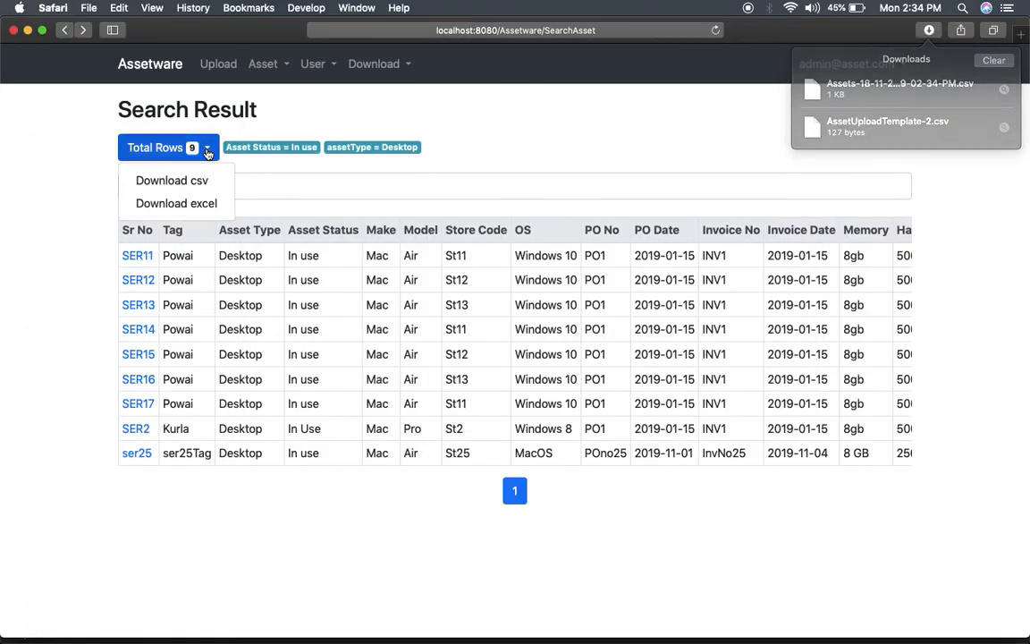
{"action": "left_click", "coordinate": [60, 199]}
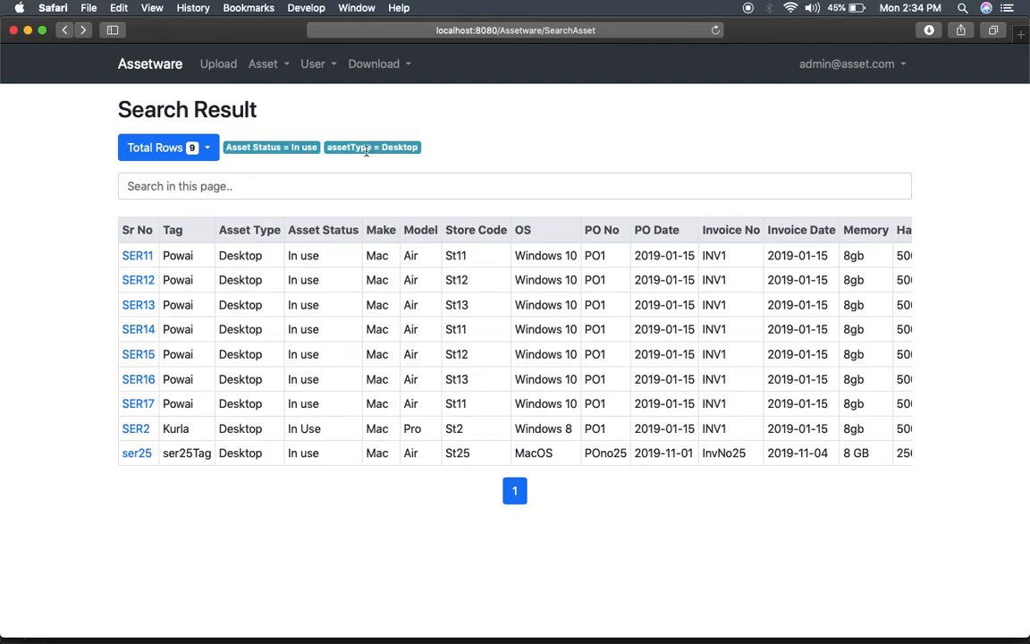
{"action": "left_click", "coordinate": [282, 69]}
{"action": "left_click", "coordinate": [291, 102]}
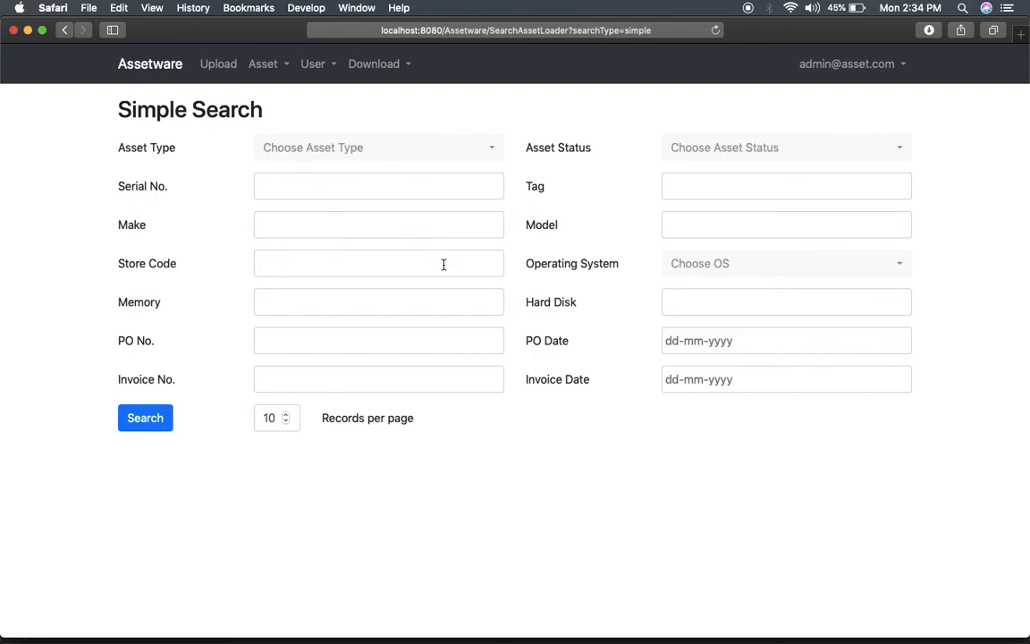
{"action": "left_click", "coordinate": [709, 270]}
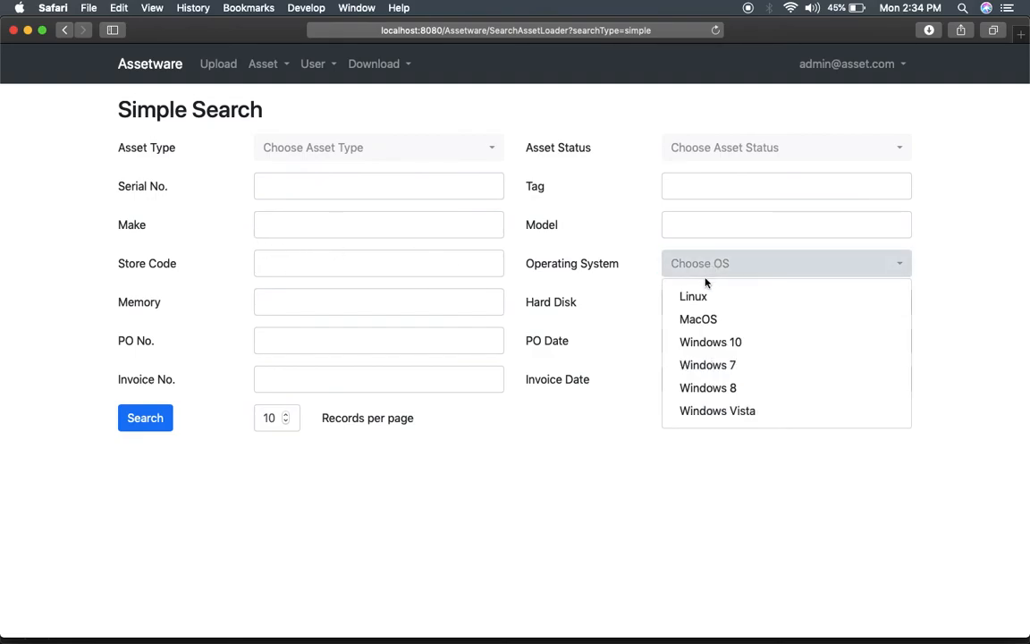
{"action": "left_click", "coordinate": [725, 300]}
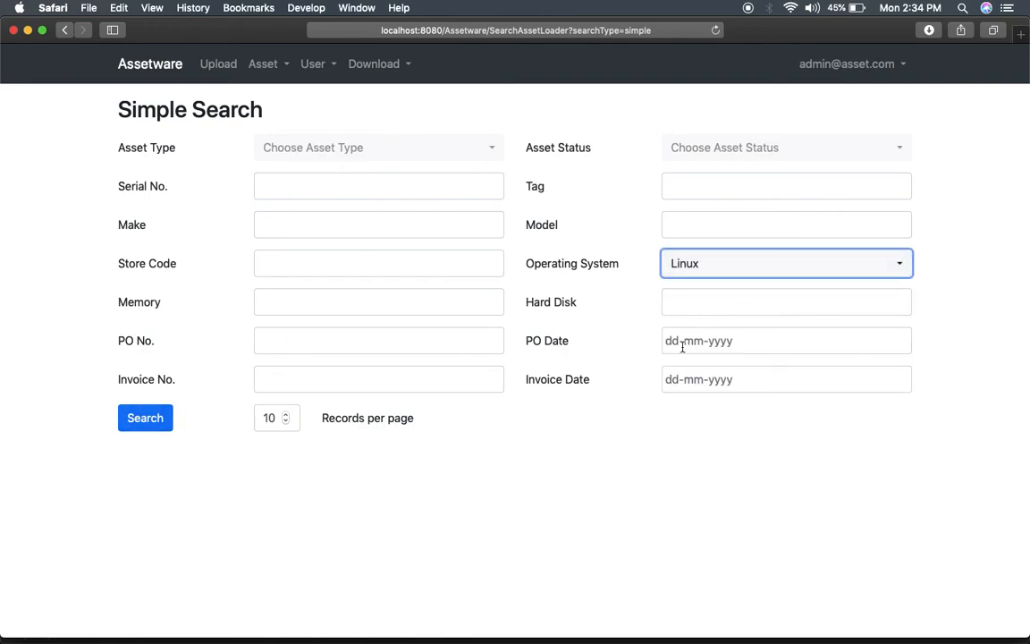
{"action": "left_click", "coordinate": [149, 425]}
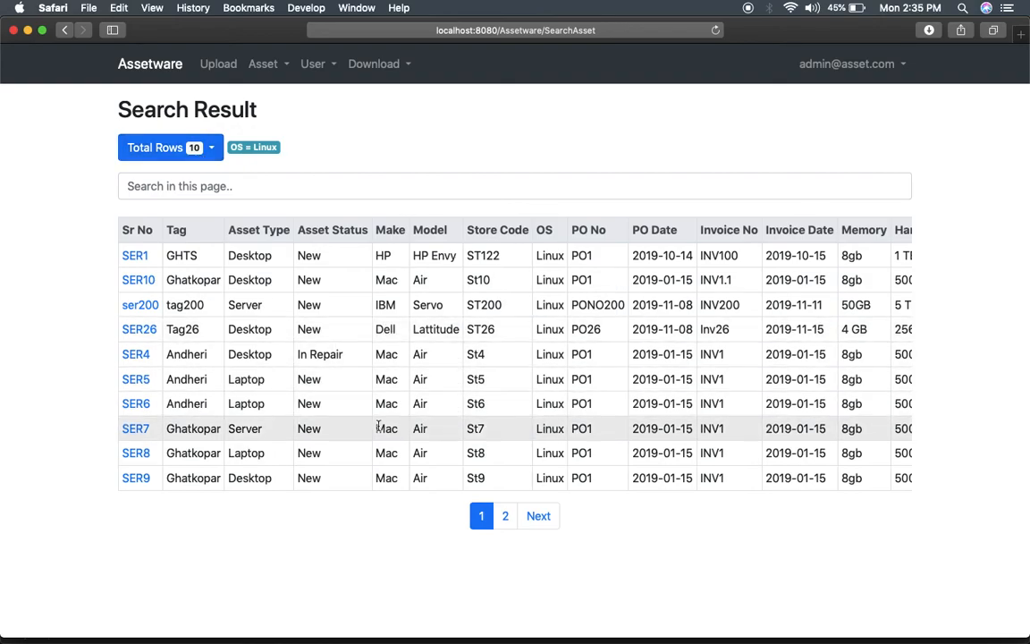
{"action": "scroll", "coordinate": [207, 319], "scroll_direction": "left", "scroll_amount": 5}
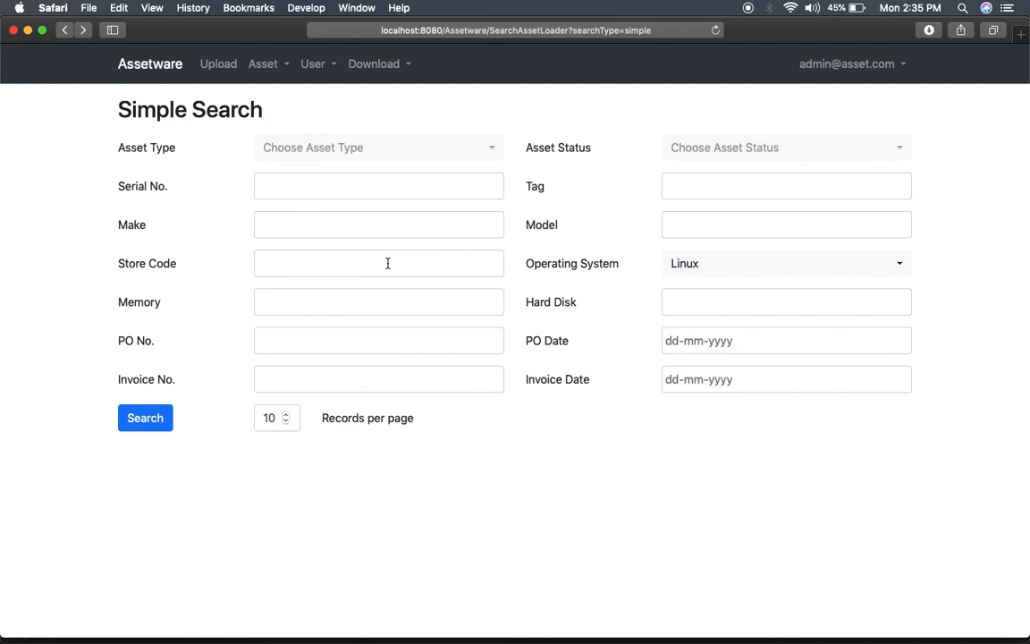
Add Make HP to the Linux search, narrowing results to the single asset SER1.
{"action": "left_click", "coordinate": [366, 225]}
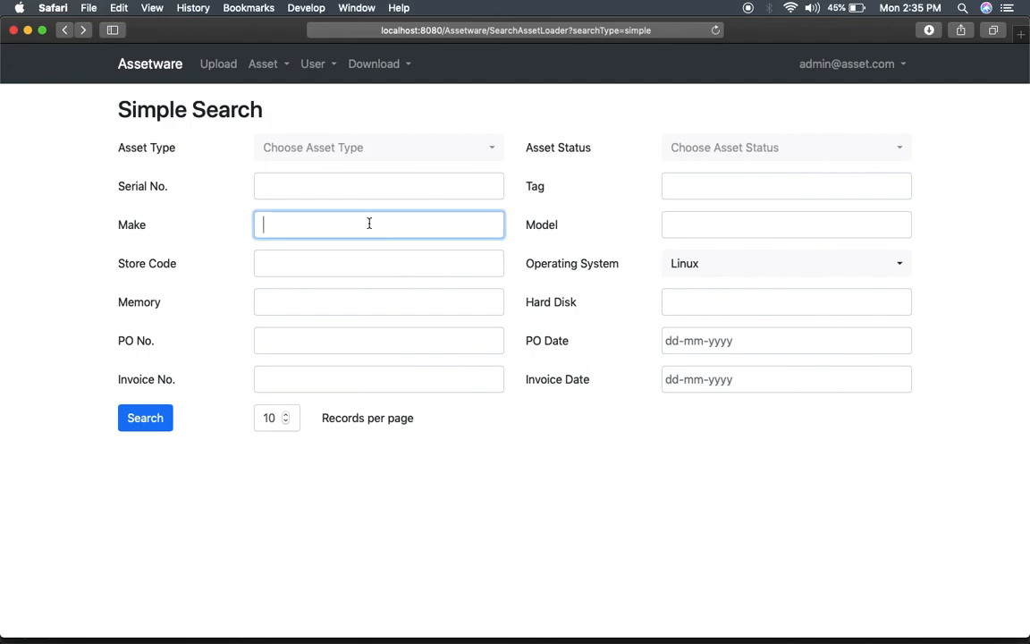
{"action": "type", "text": "HP"}
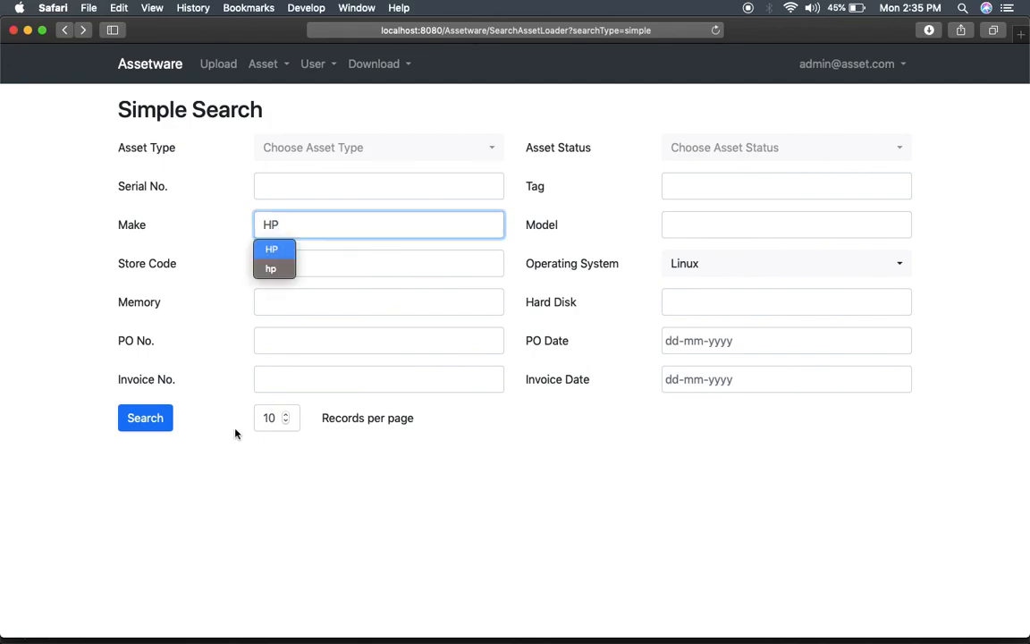
{"action": "left_click", "coordinate": [146, 420]}
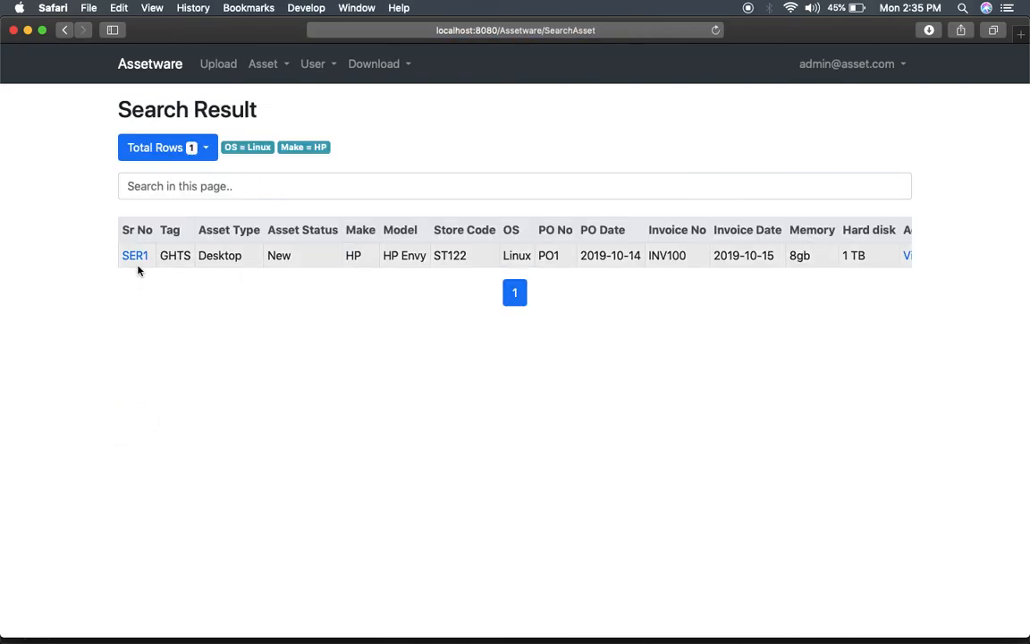
{"action": "double_click", "coordinate": [355, 255]}
{"action": "double_click", "coordinate": [516, 256]}
{"action": "left_click", "coordinate": [333, 313]}
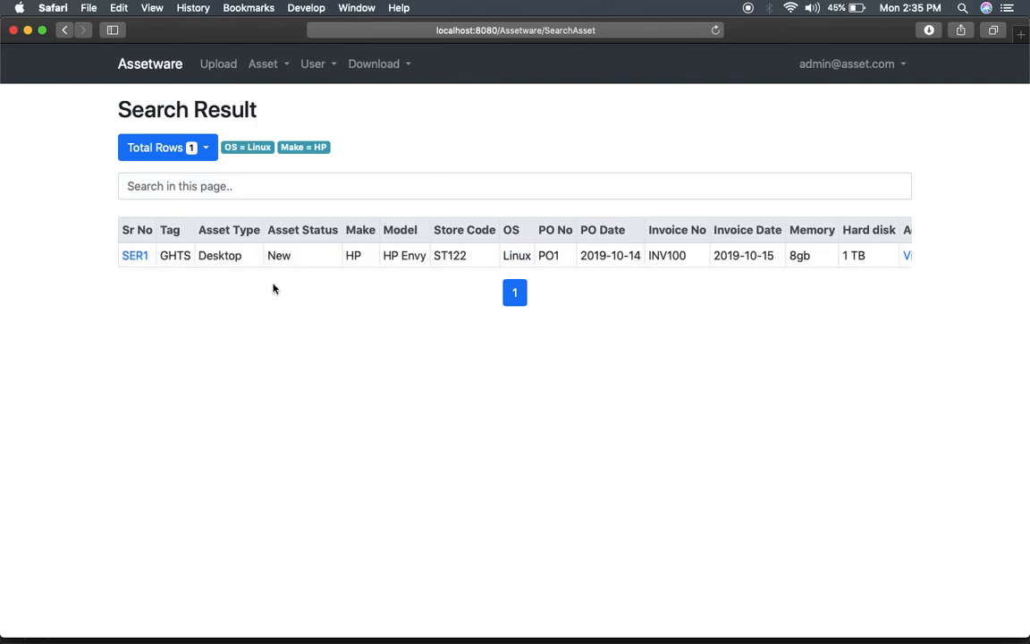
Go to the bulk asset upload page.
{"action": "left_click", "coordinate": [204, 149]}
{"action": "left_click", "coordinate": [269, 355]}
{"action": "left_click", "coordinate": [219, 65]}
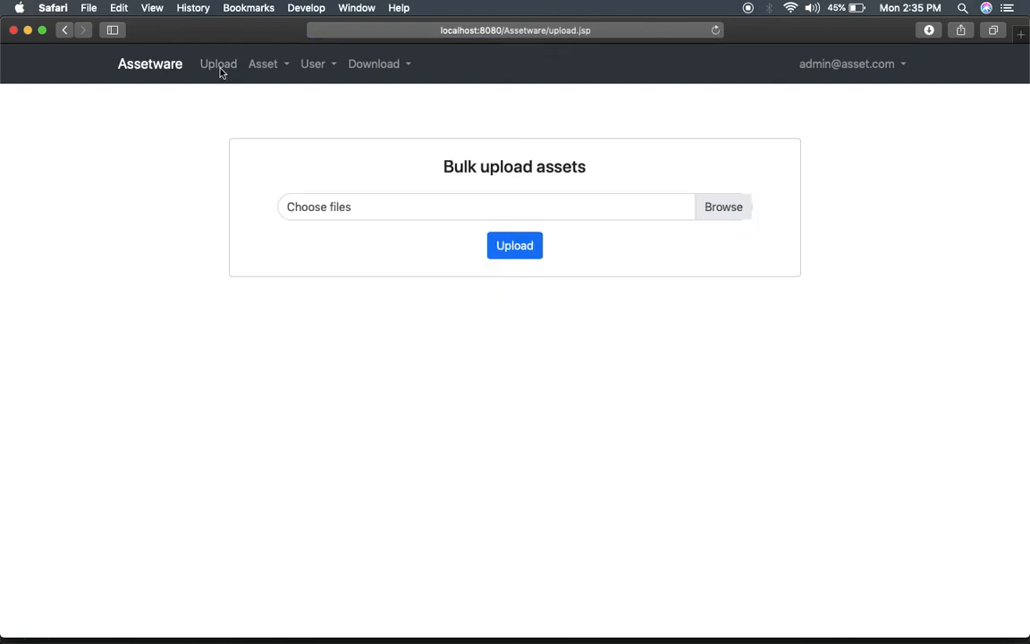
Log out of Assetware and replace the prefilled admin username with the other account's e-mail address.
{"action": "left_click", "coordinate": [886, 70]}
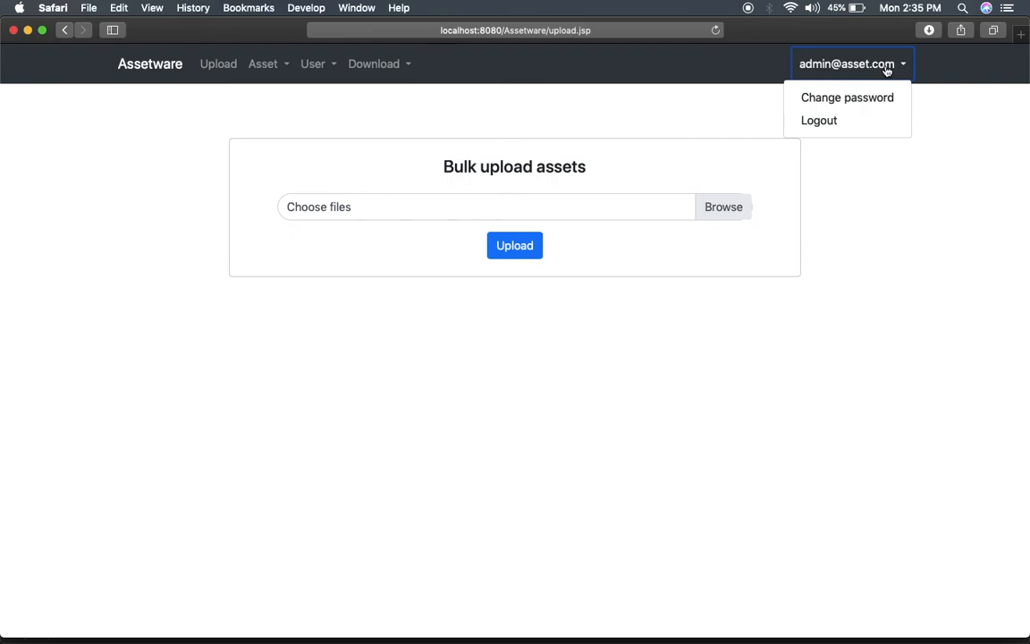
{"action": "left_click", "coordinate": [832, 124]}
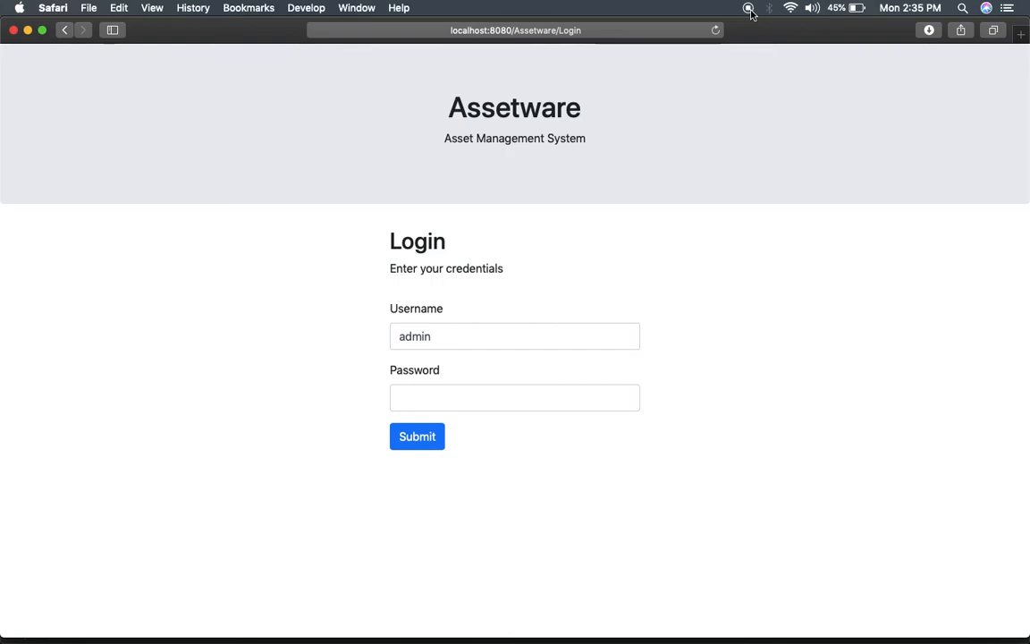
{"action": "double_click", "coordinate": [483, 341]}
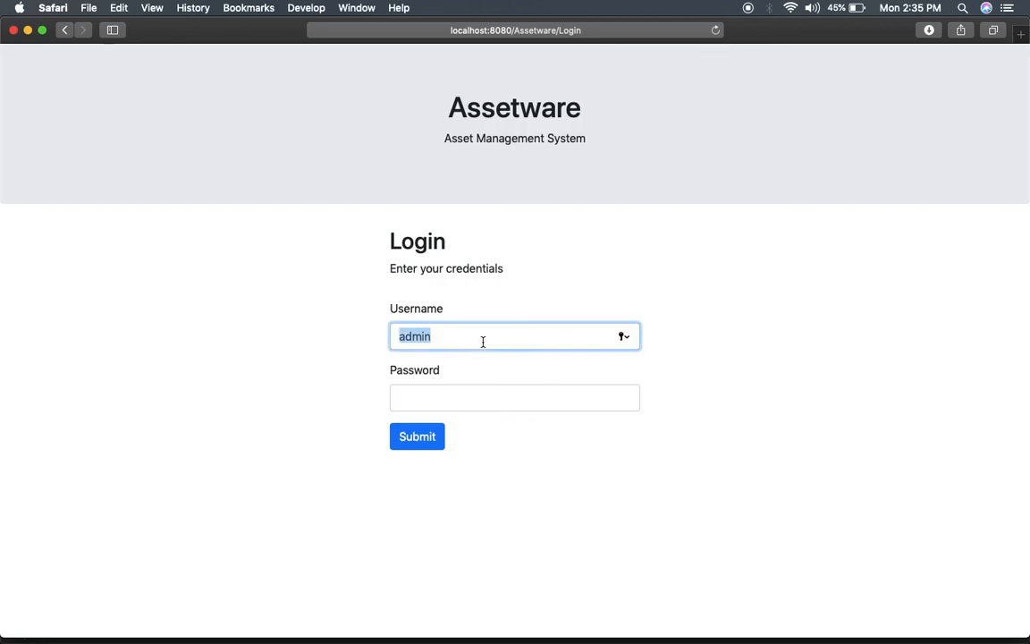
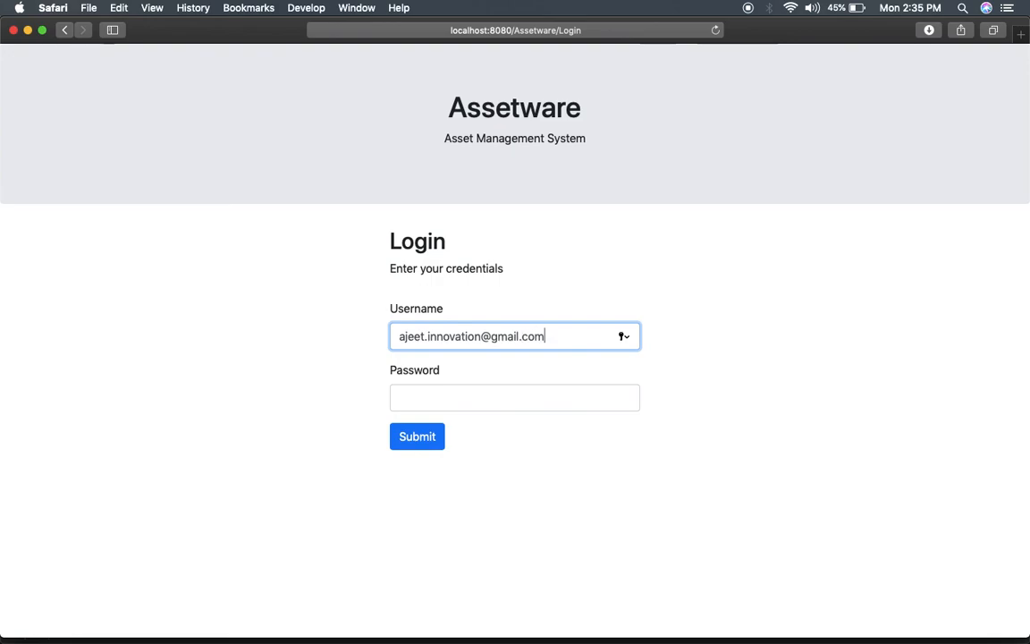